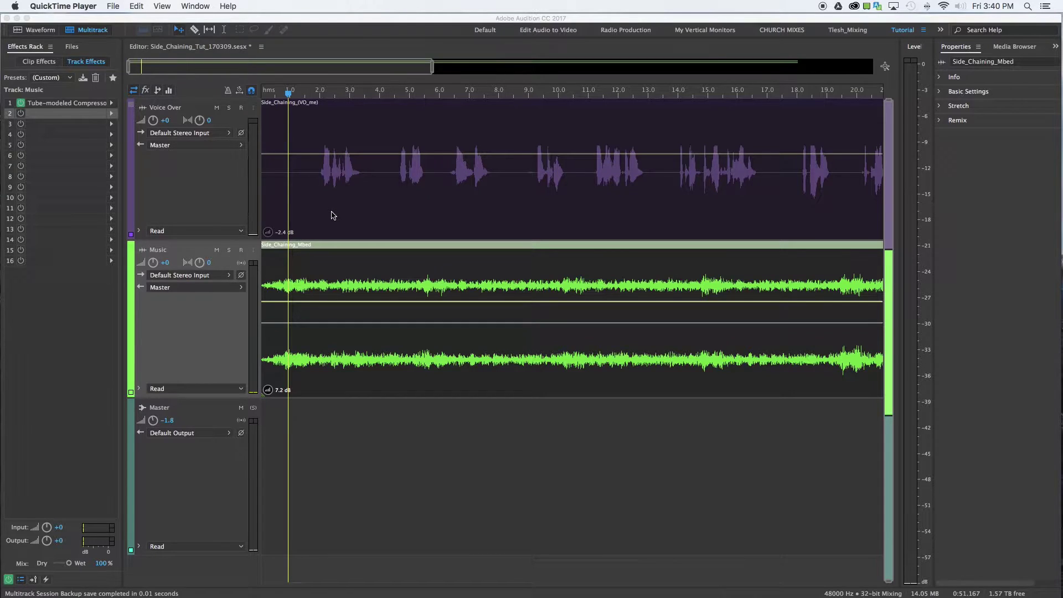
Step: Play the session through once to listen to the mix, then stop
scroll(335, 202, up, 1)
scroll(335, 201, up, 2)
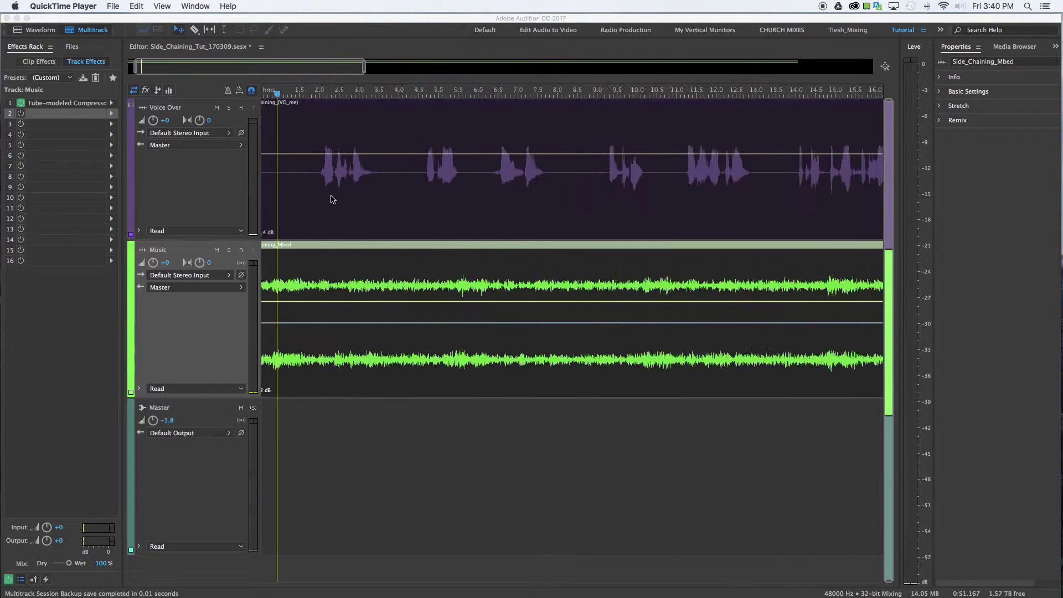
scroll(301, 296, down, 3)
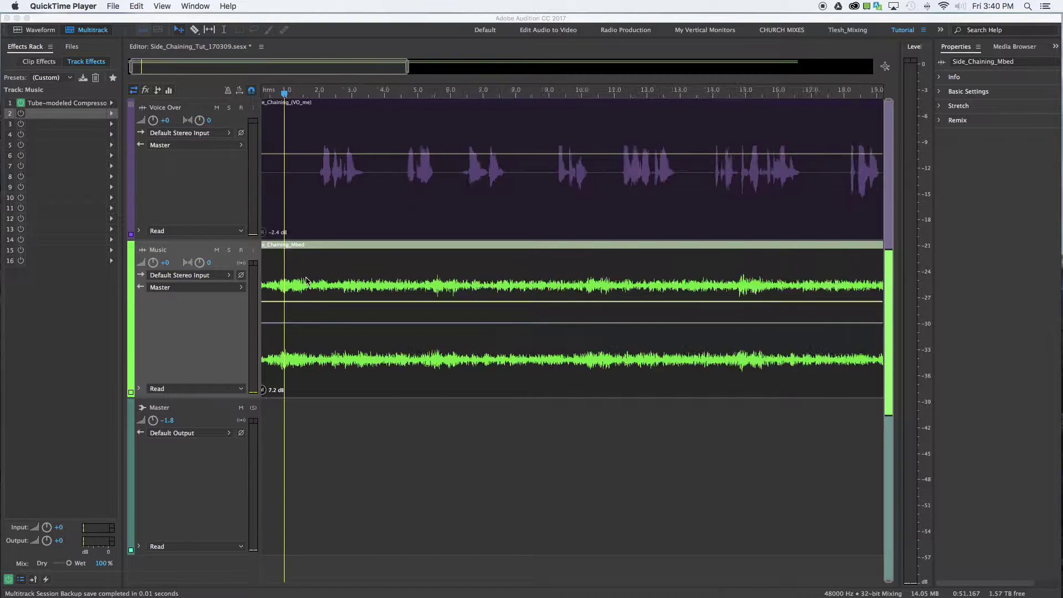
scroll(294, 186, up, 1)
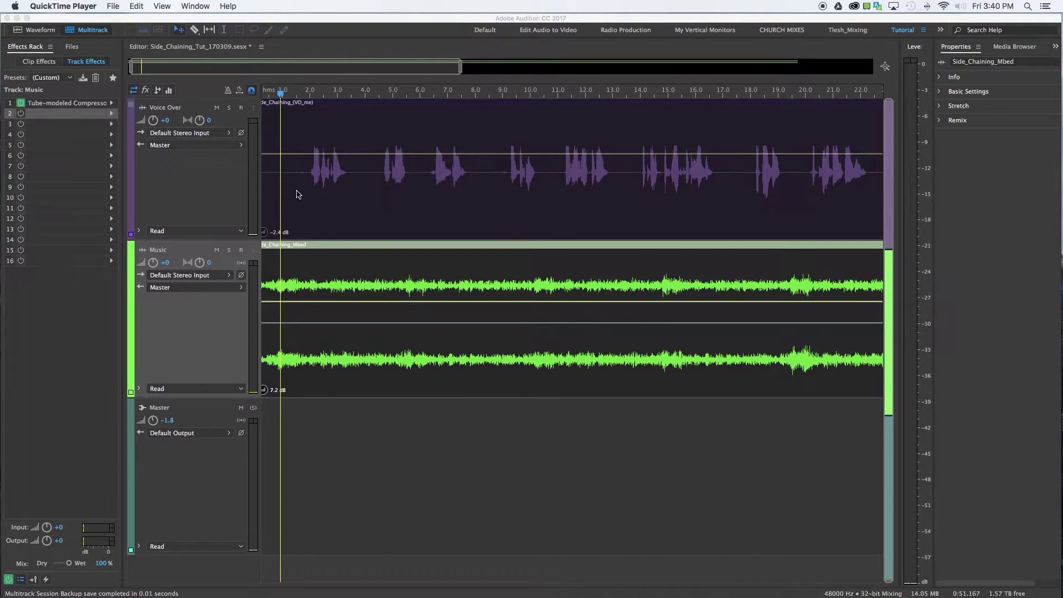
scroll(319, 200, left, 1)
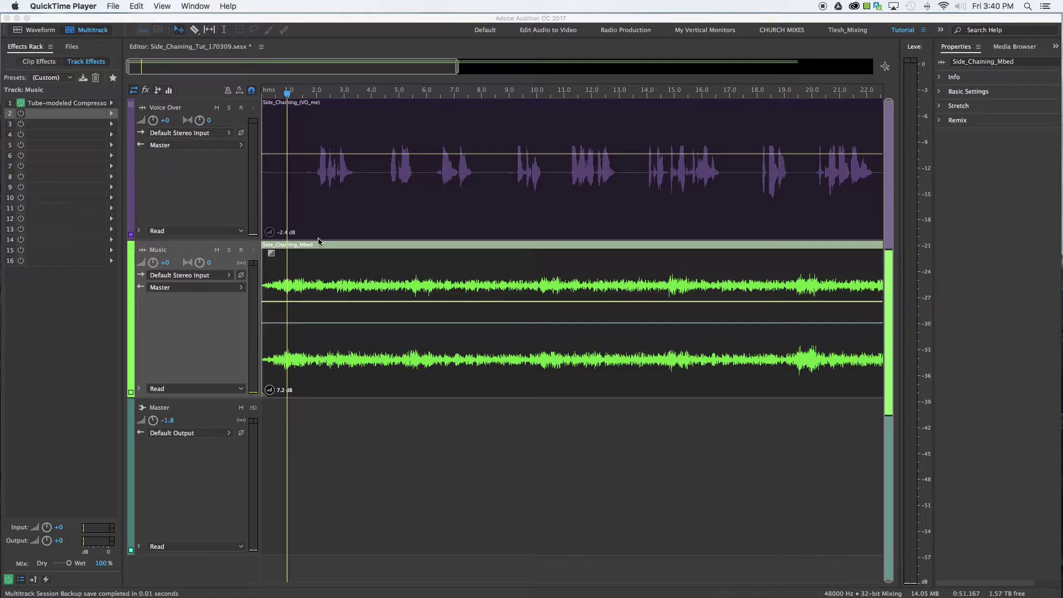
click(359, 218)
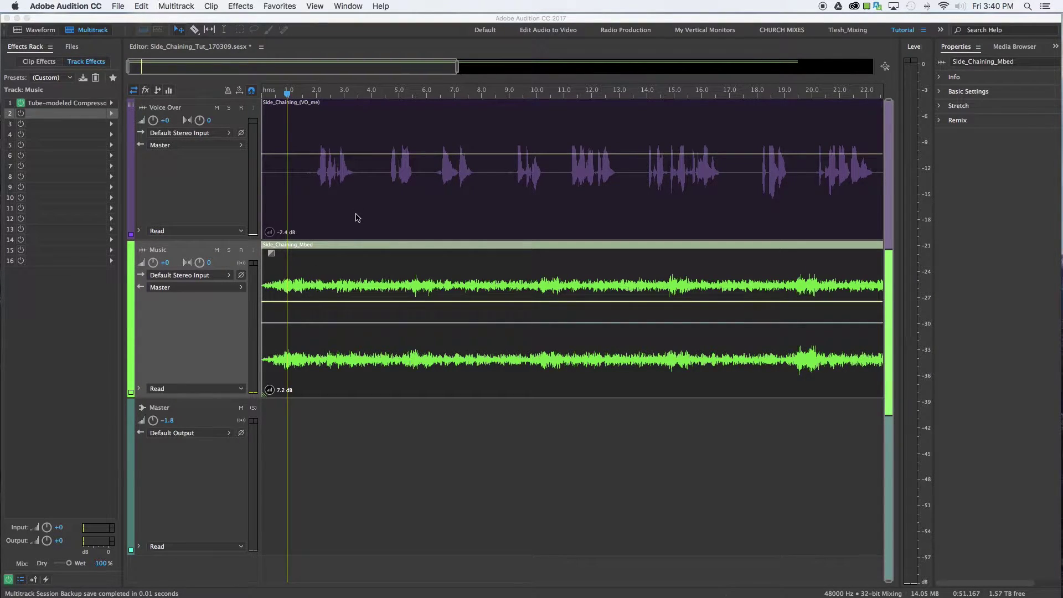
key(space)
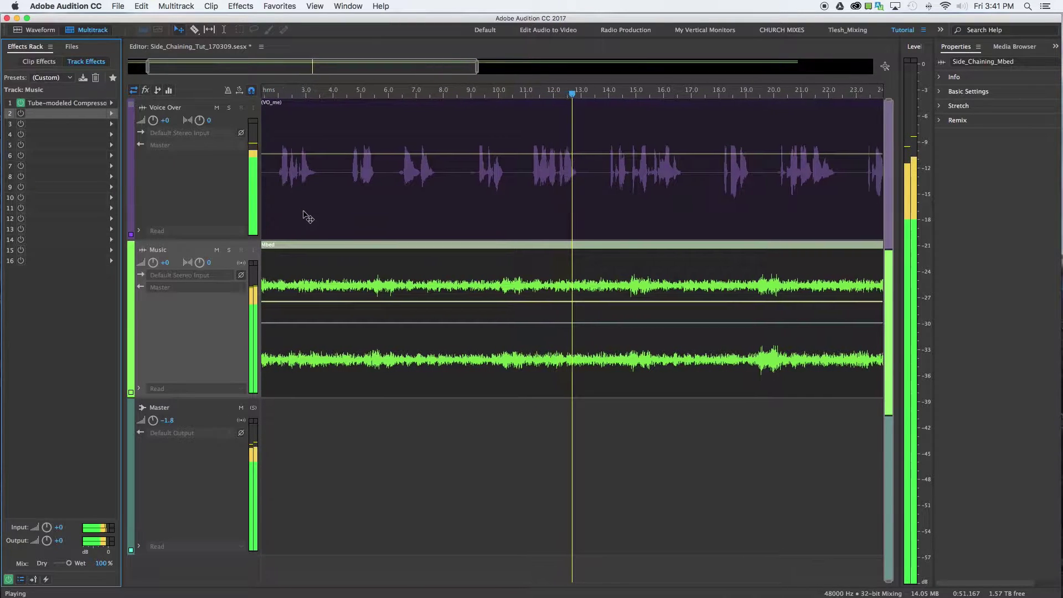
key(space)
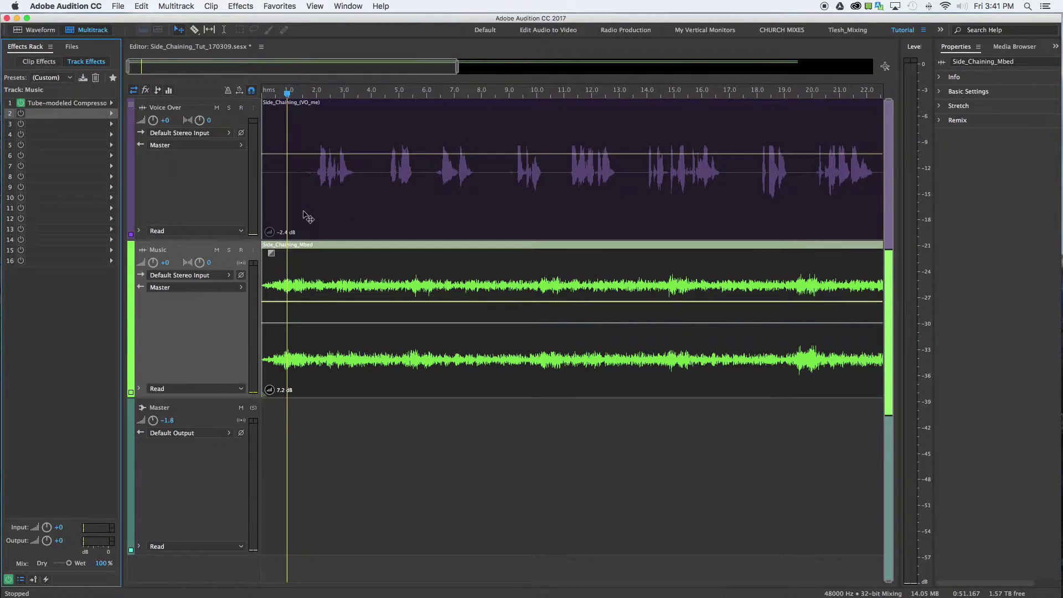
Step: Add keyframes near the start of the Music volume envelope and dip one to -2.2 dB
scroll(308, 213, up, 1)
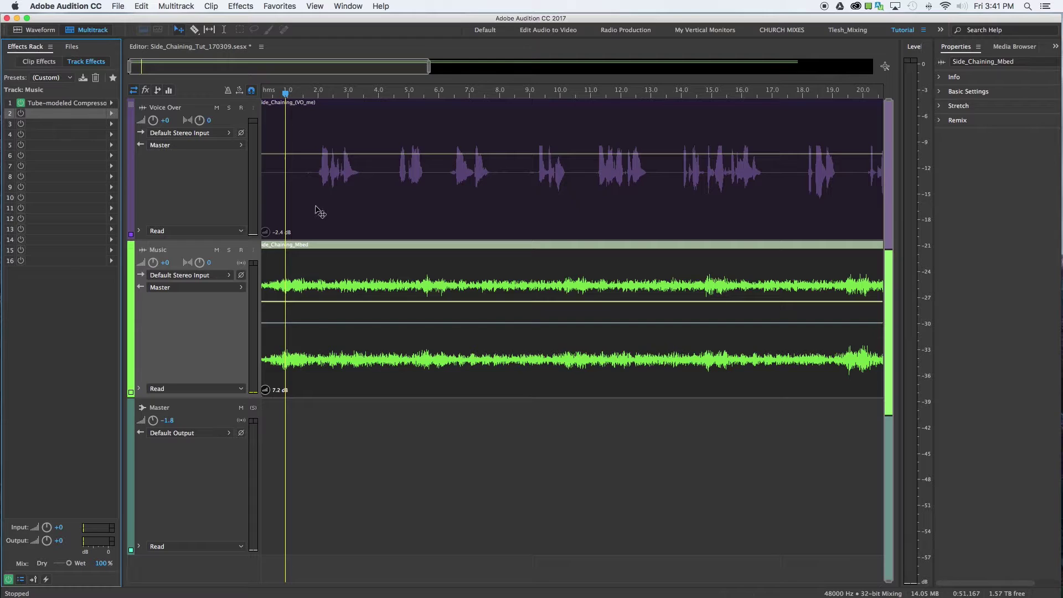
scroll(326, 203, up, 2)
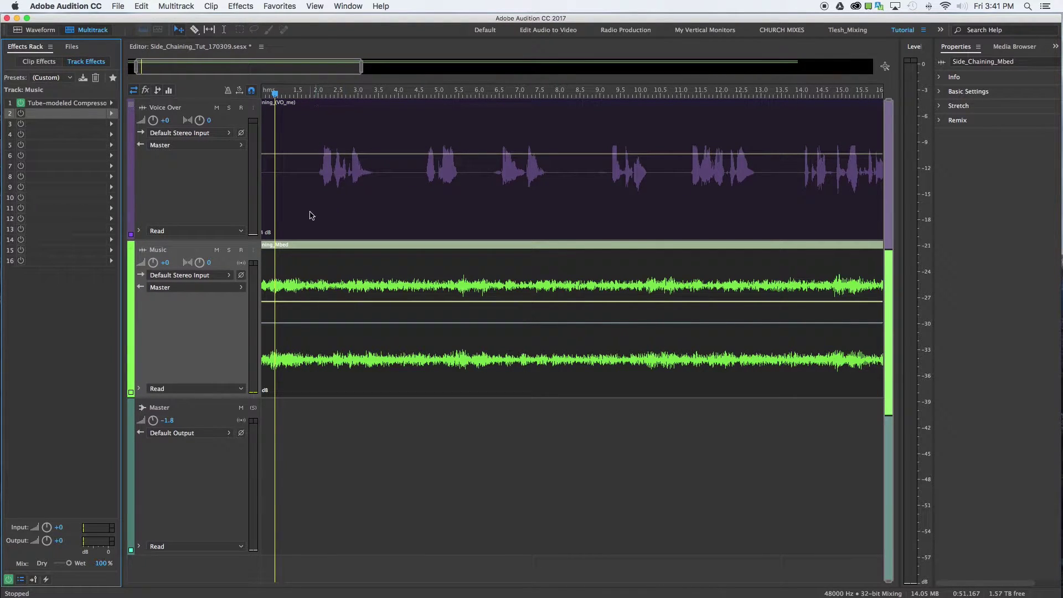
scroll(315, 215, left, 2)
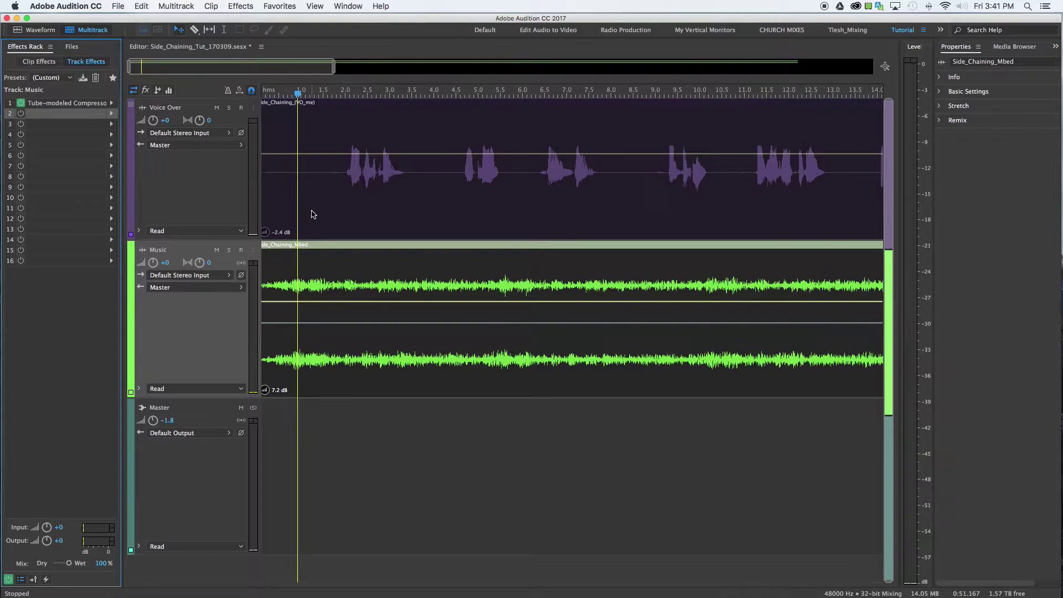
scroll(309, 215, up, 2)
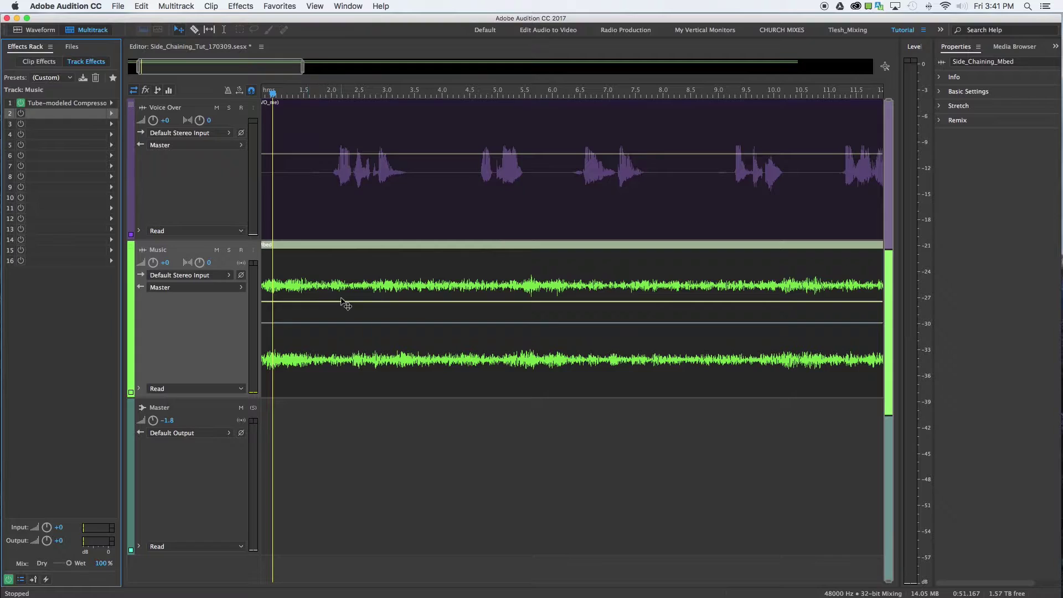
click(313, 301)
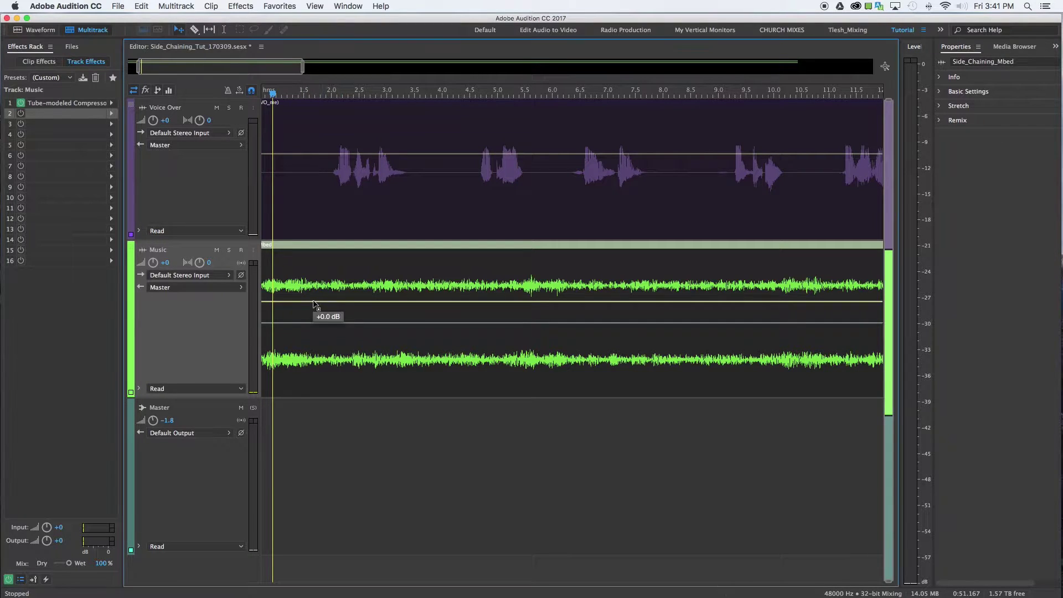
click(408, 301)
mouse_move(334, 301)
mouse_down()
mouse_move(334, 313)
mouse_move(325, 303)
mouse_up()
scroll(330, 290, down, 2)
scroll(307, 292, up, 2)
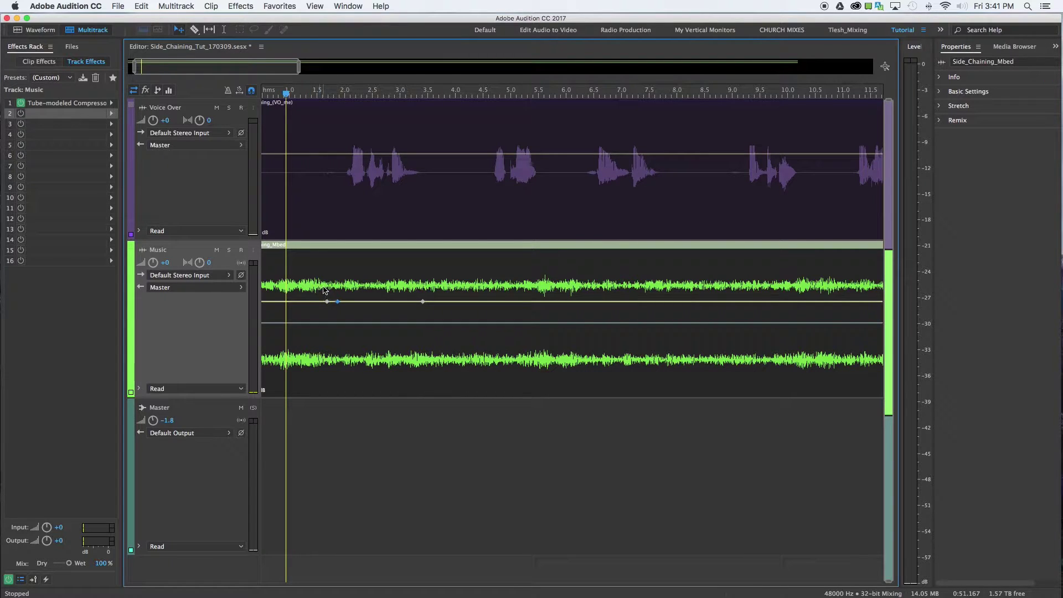
scroll(325, 290, up, 2)
scroll(327, 291, down, 2)
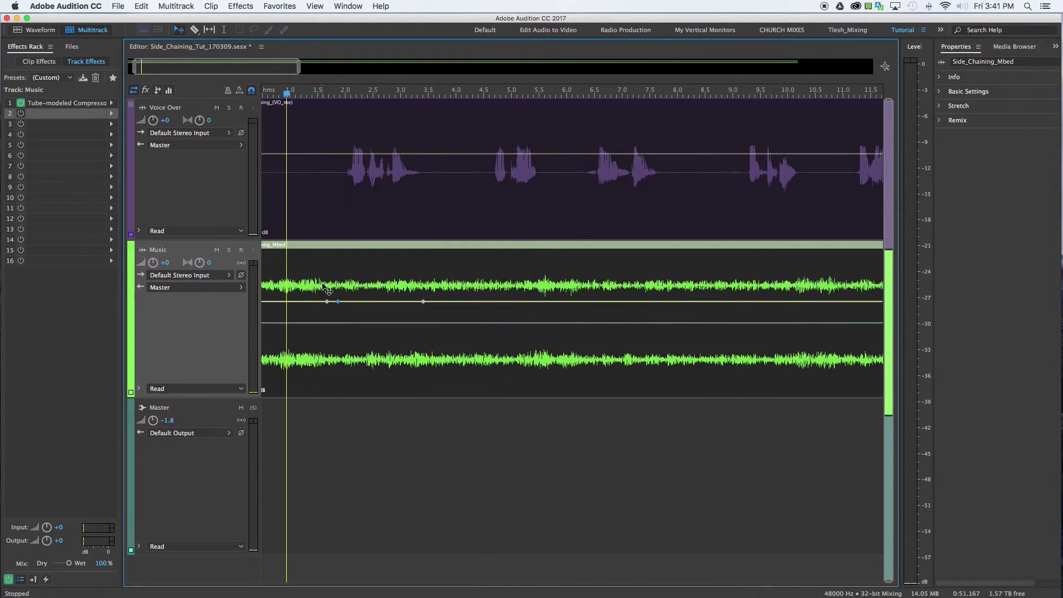
scroll(327, 290, left, 2)
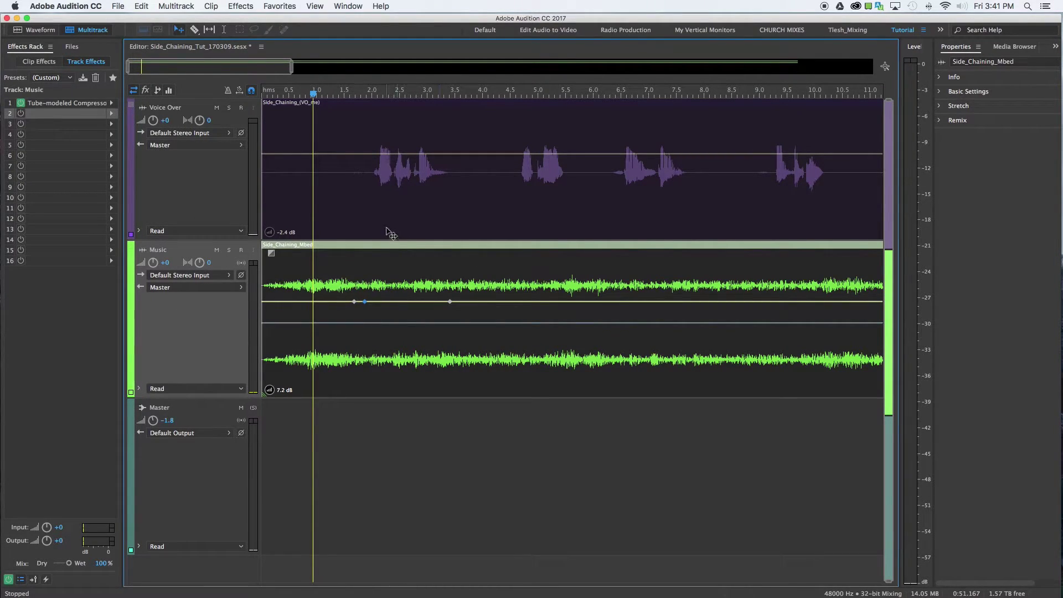
Step: Show the track effects racks and open the effect menu for Music's second slot
click(145, 91)
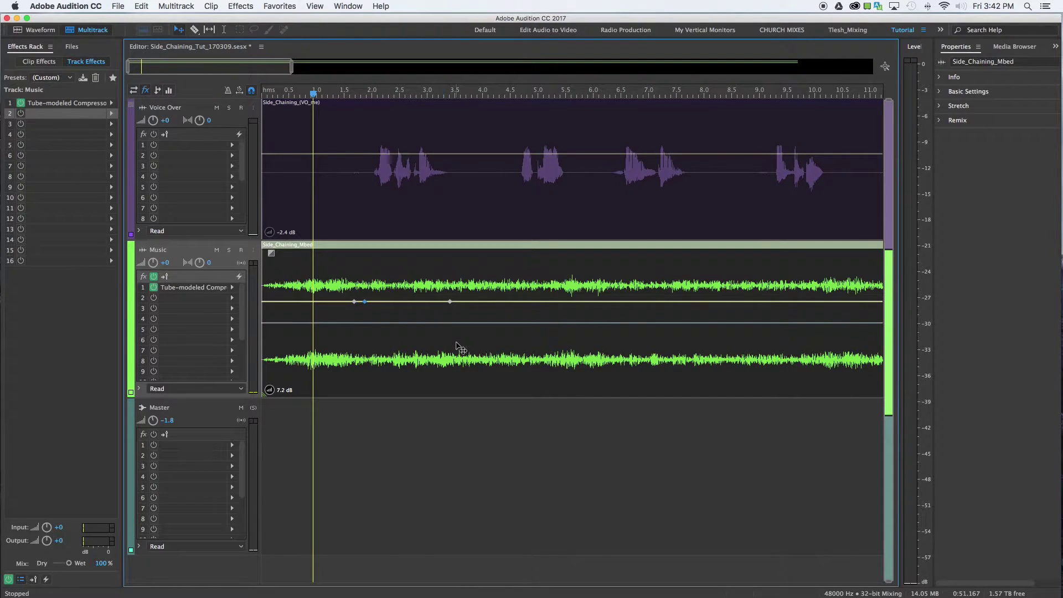
scroll(458, 350, down, 3)
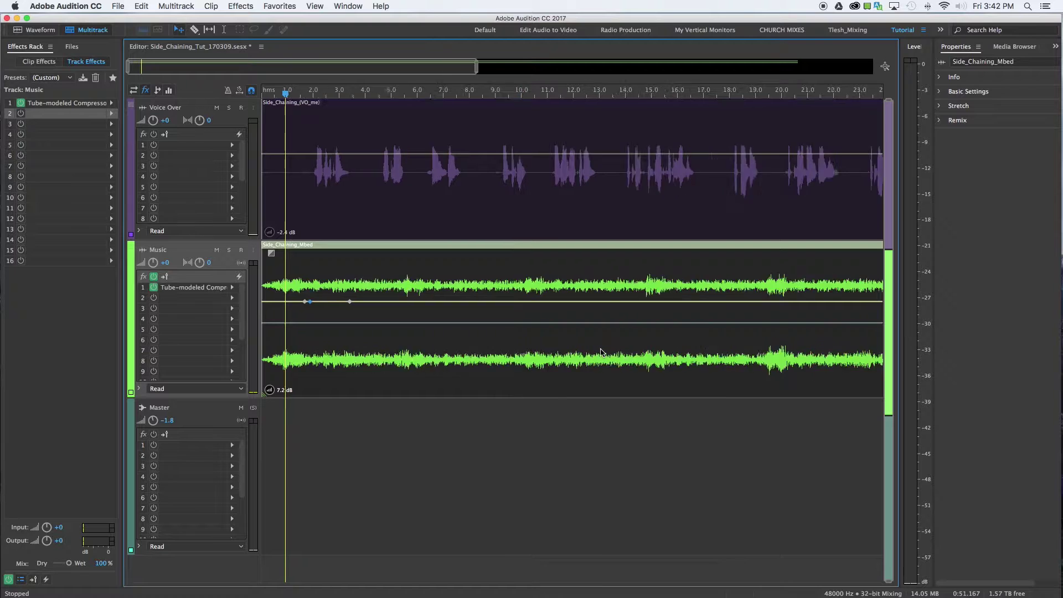
scroll(624, 350, right, 5)
scroll(355, 356, left, 5)
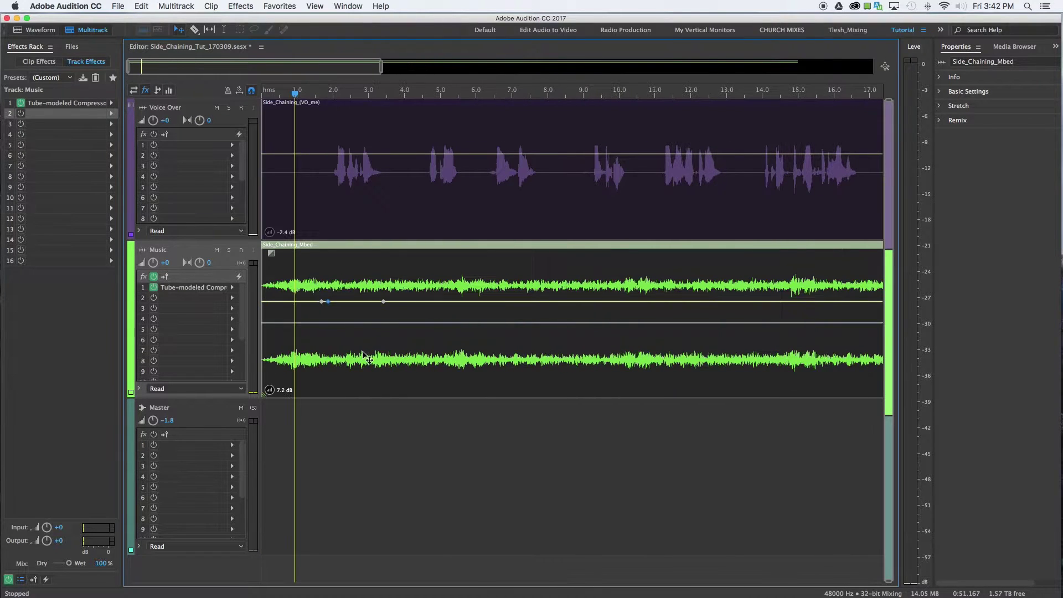
scroll(355, 356, up, 2)
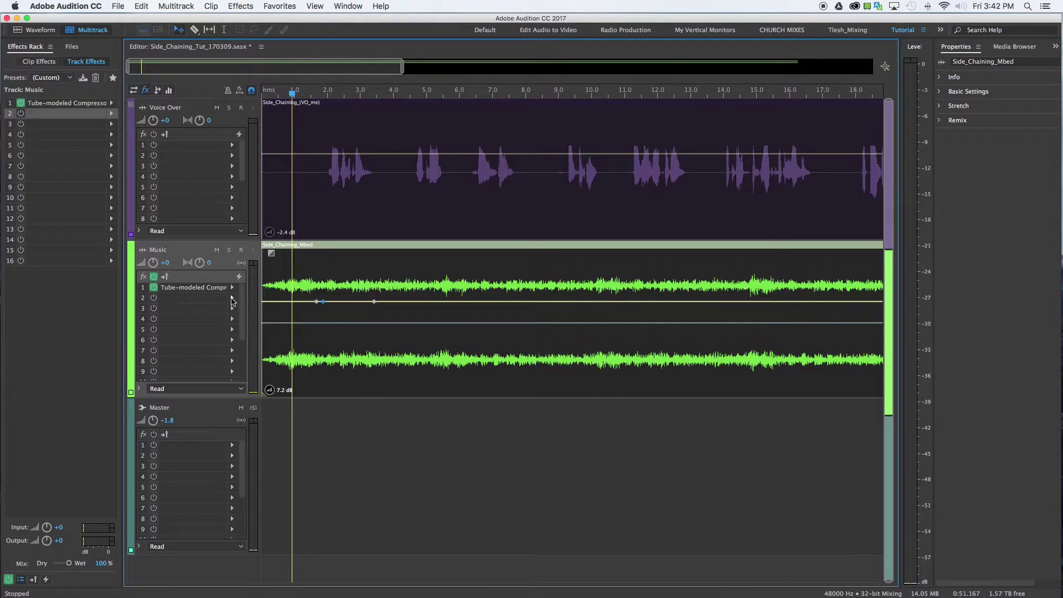
click(231, 298)
mouse_move(255, 340)
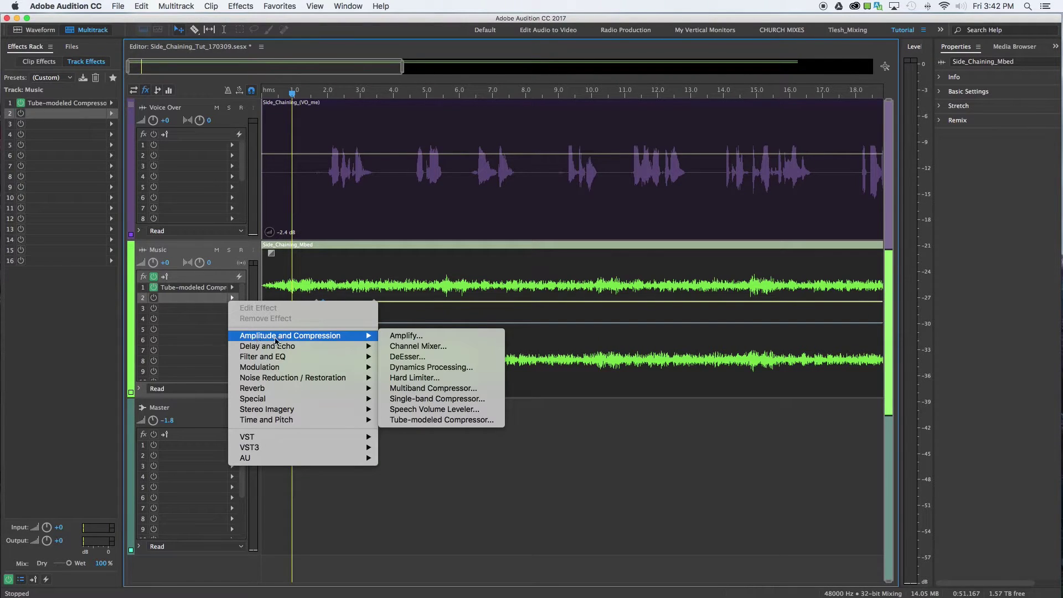
Step: Add Dynamics Processing to Music slot 2 and position its settings window
click(427, 367)
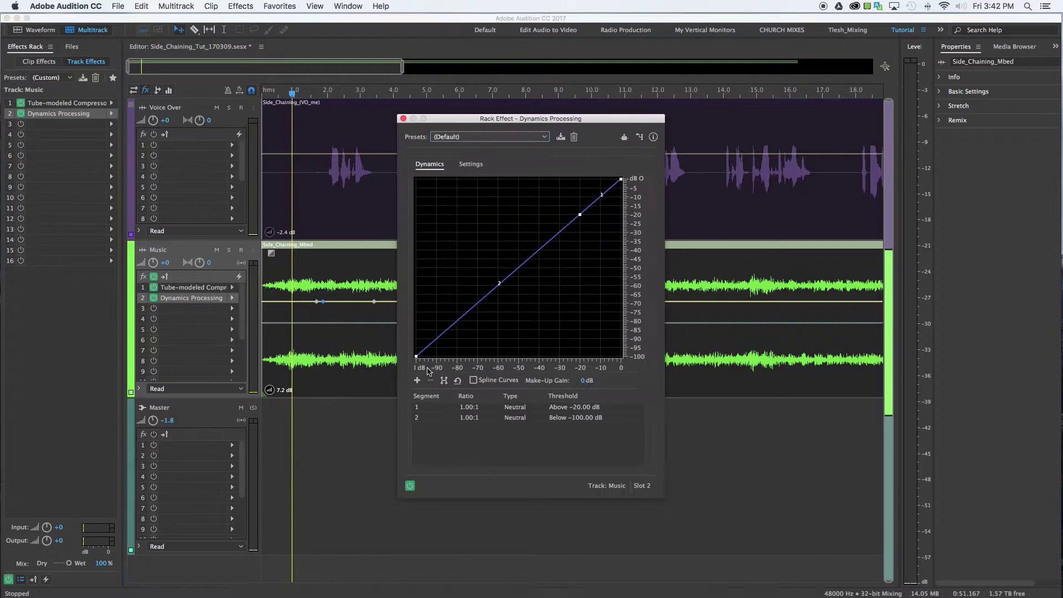
drag(534, 125, 574, 187)
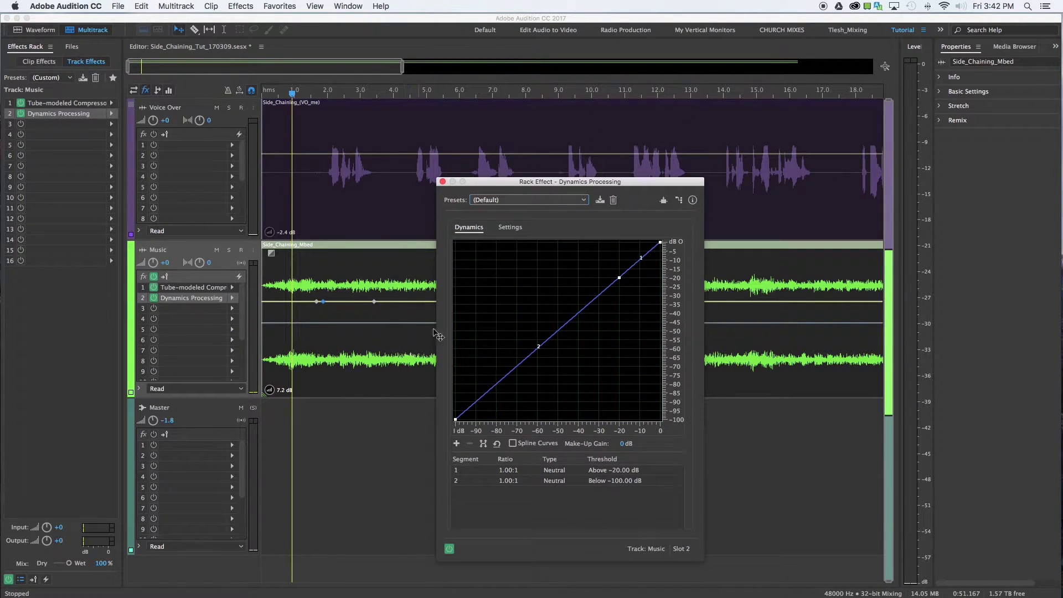
drag(642, 185, 617, 181)
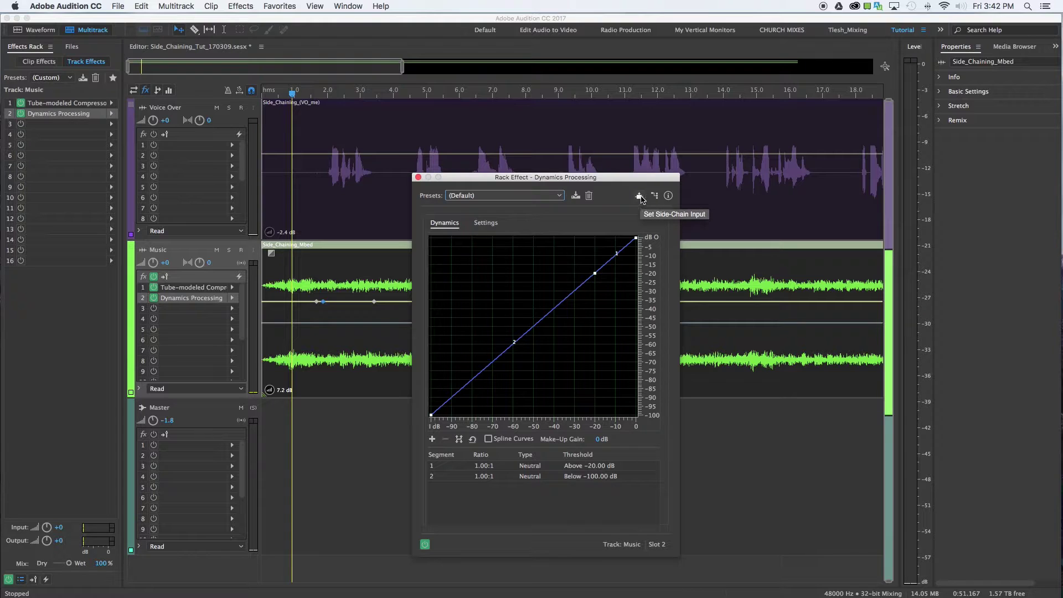
Step: Set the side-chain input to Stereo, then select the Voice Over track
click(640, 197)
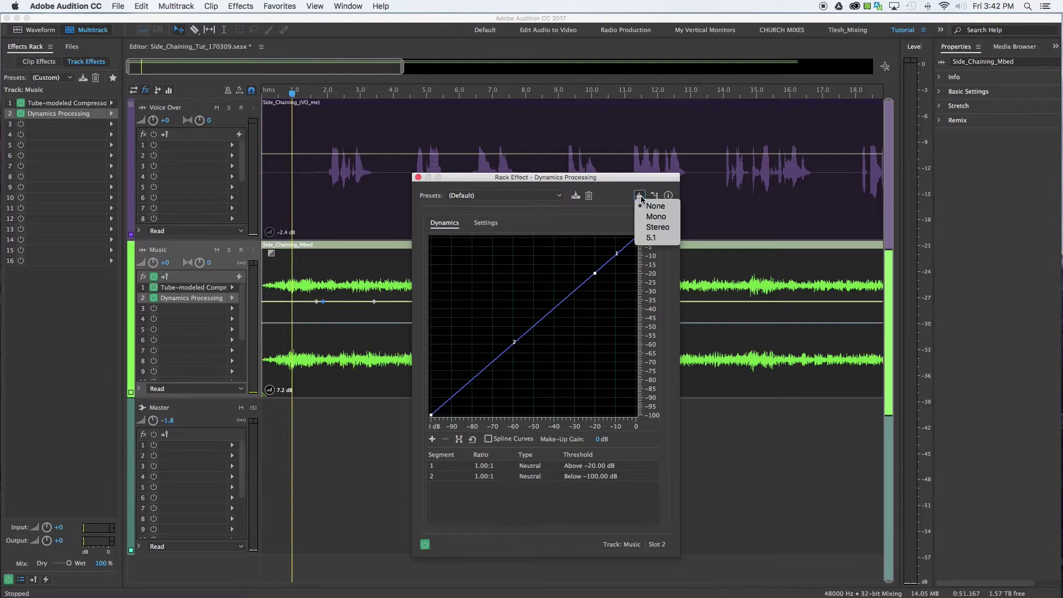
click(646, 228)
drag(594, 183, 654, 186)
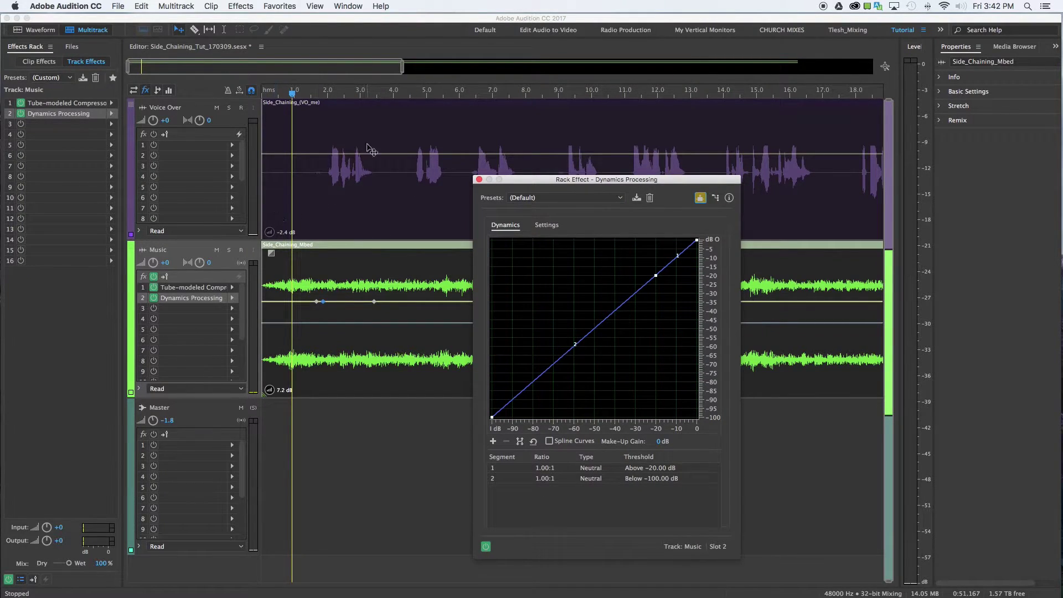
click(332, 219)
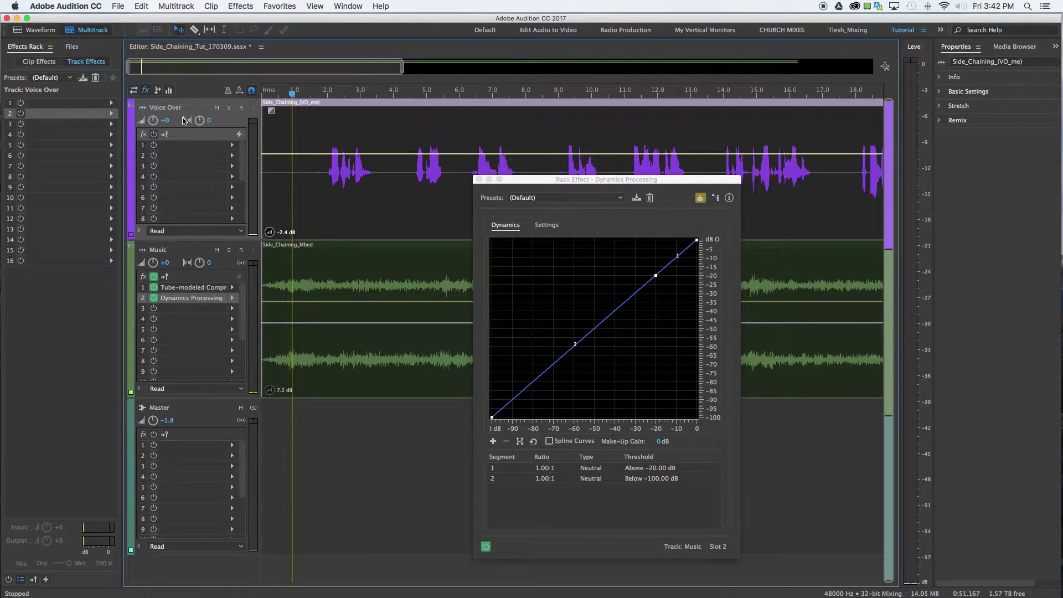
Step: Route Voice Over's S1 send to Side-Chain > Dynamics Processing (Music - Slot 2)
click(158, 91)
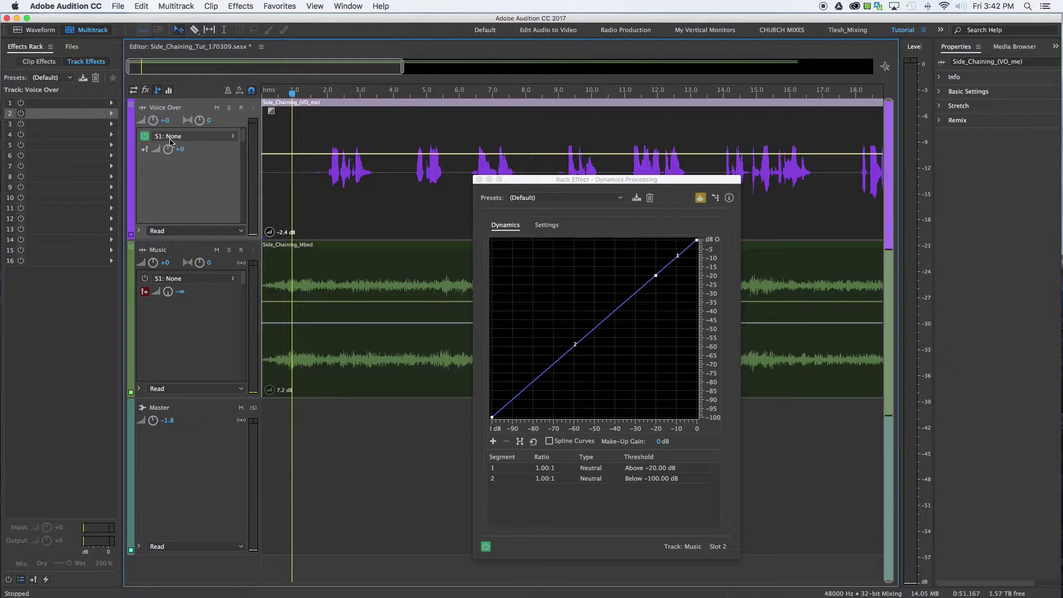
click(232, 137)
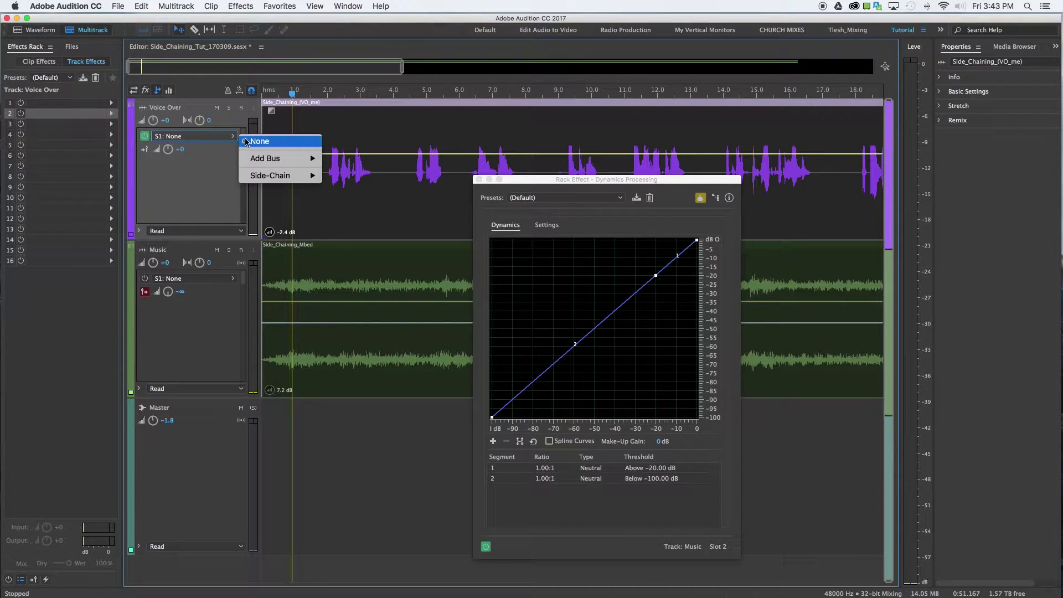
mouse_move(281, 184)
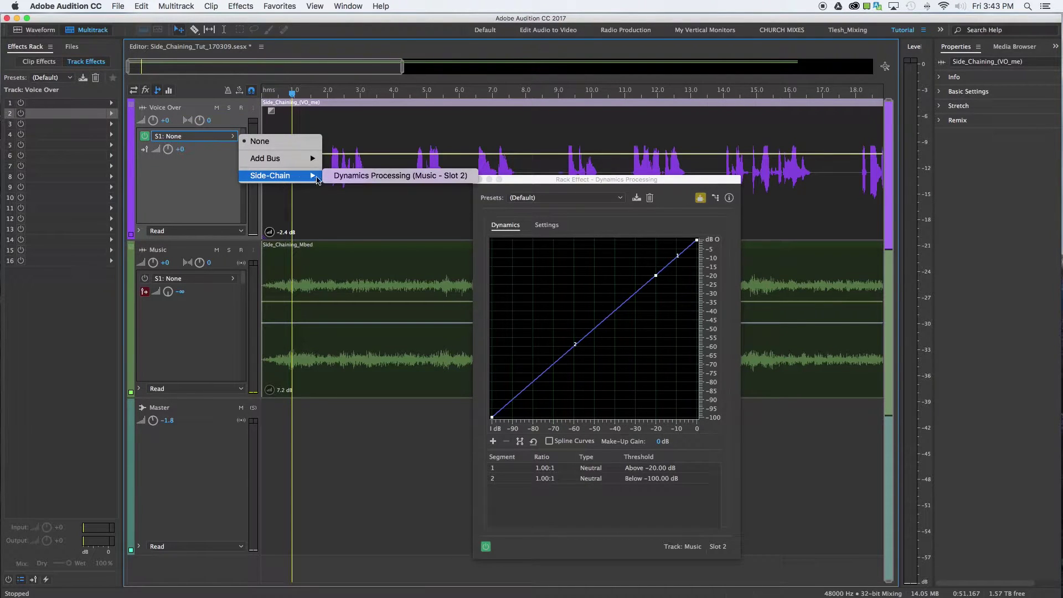
click(358, 176)
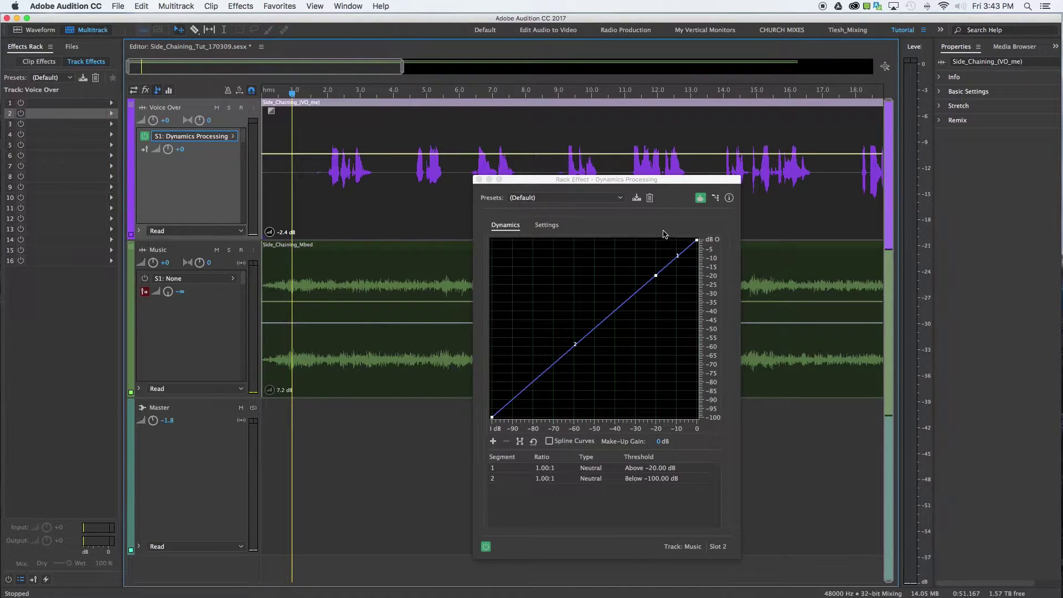
Step: Recheck the send routing and adjust the Voice Over side-chain send level to +0
click(233, 136)
mouse_move(266, 182)
mouse_move(272, 163)
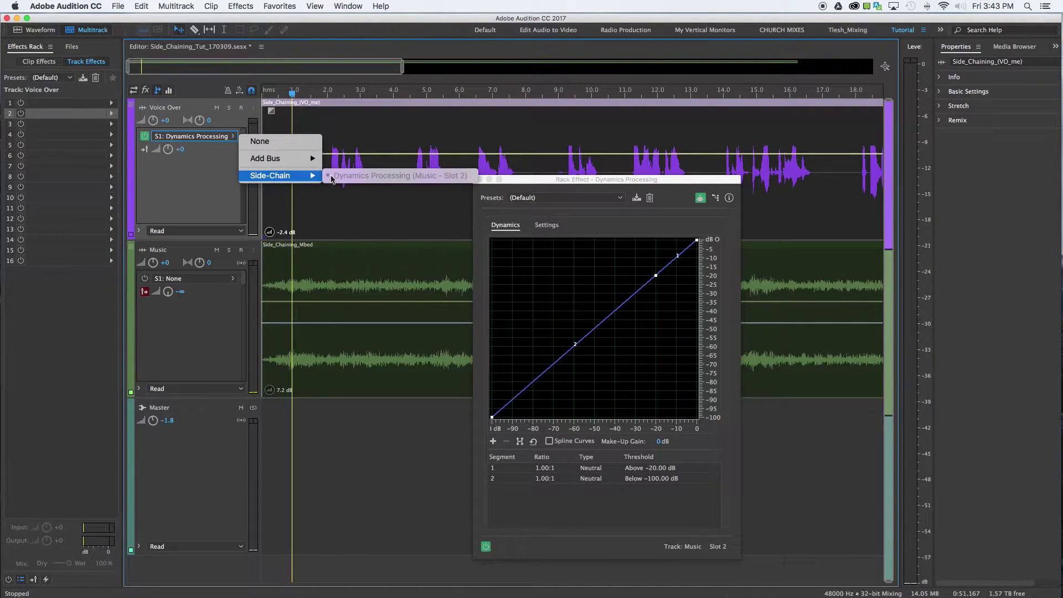
click(154, 188)
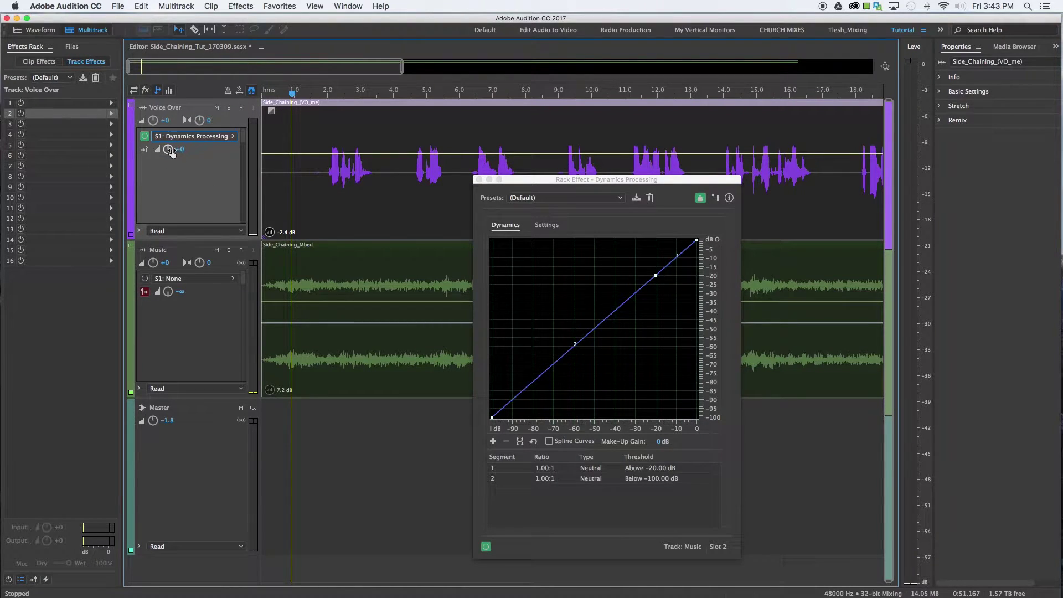
mouse_move(169, 151)
mouse_move(166, 154)
mouse_down()
mouse_move(165, 187)
mouse_move(170, 128)
mouse_move(170, 144)
mouse_up()
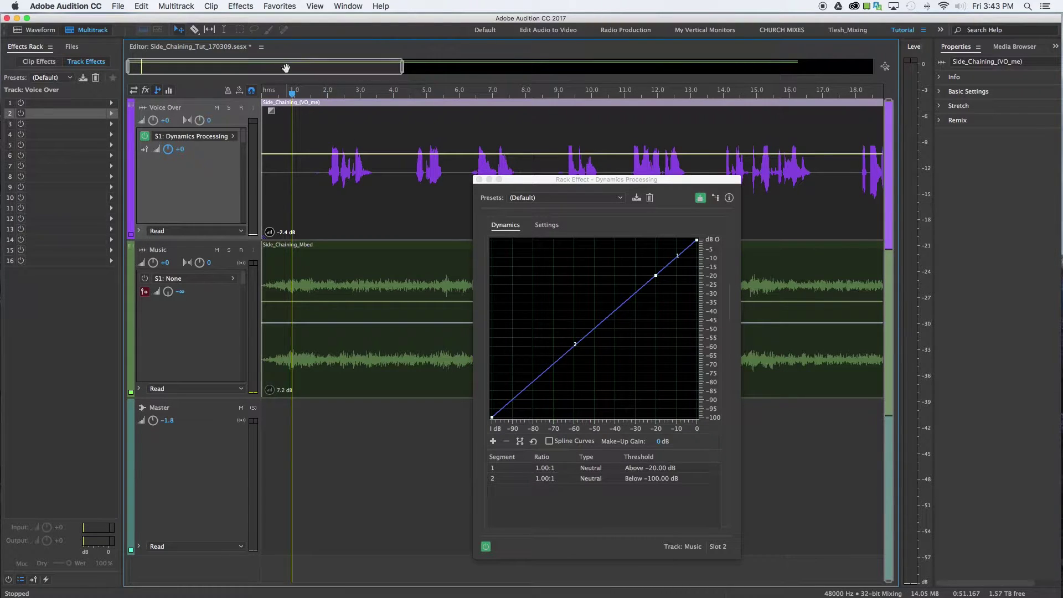
Step: Move the playhead near the start, pull the curve's top-right point down, and open Presets
click(274, 104)
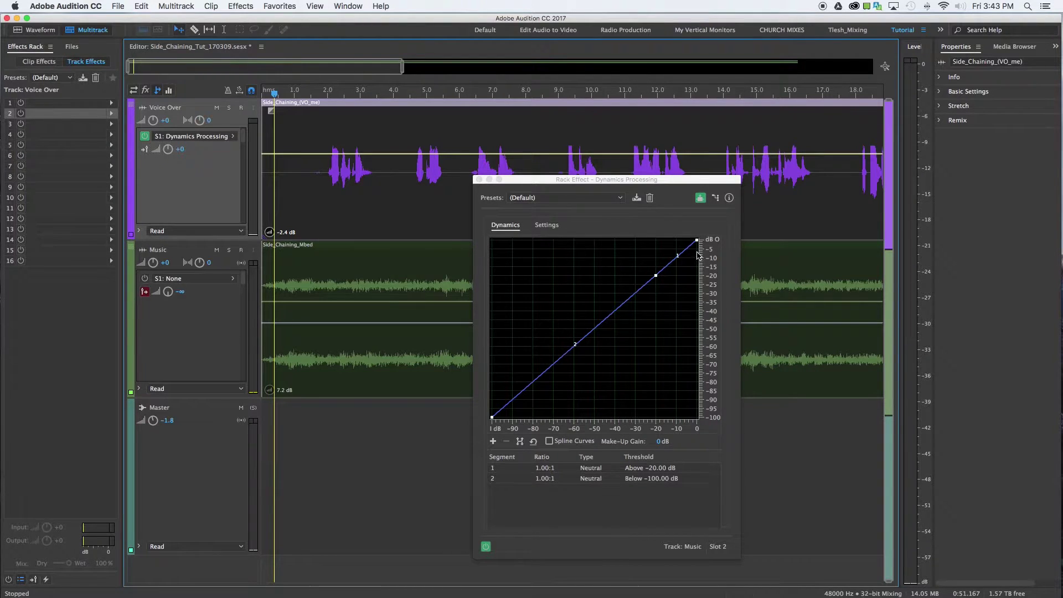
mouse_move(698, 241)
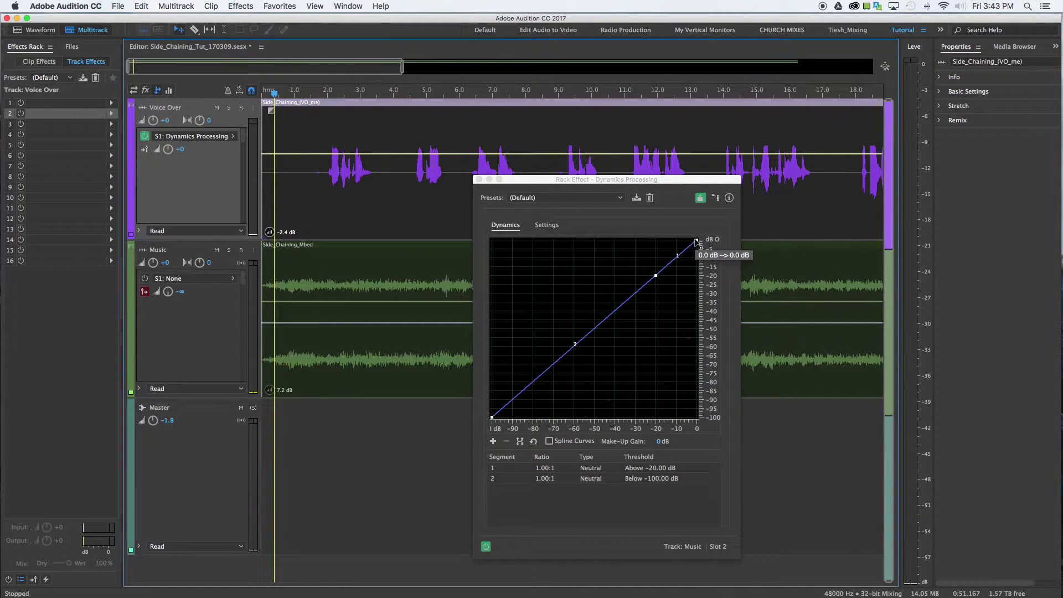
drag(696, 241, 646, 285)
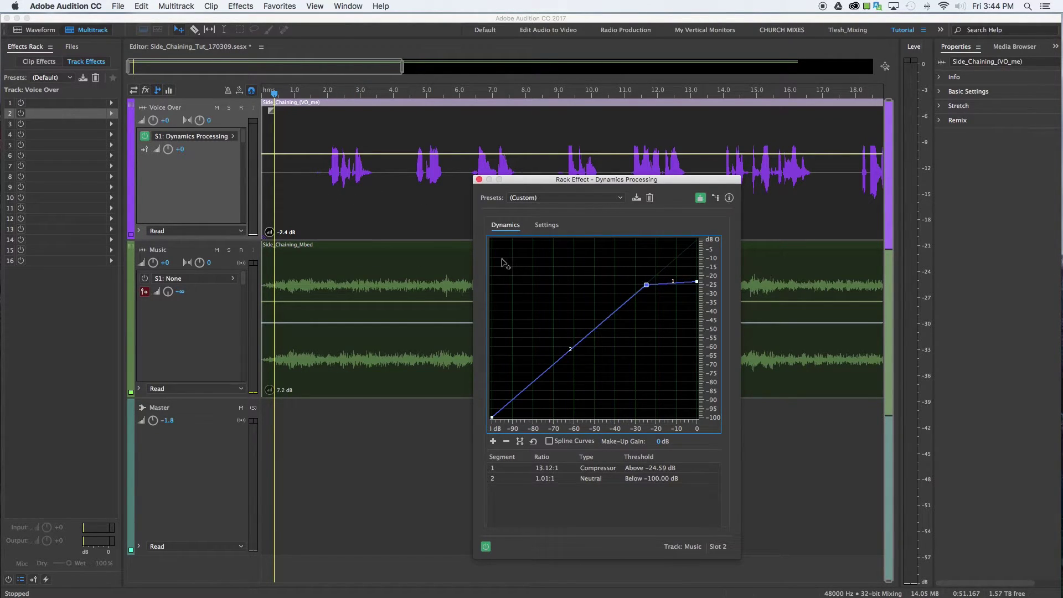
click(575, 198)
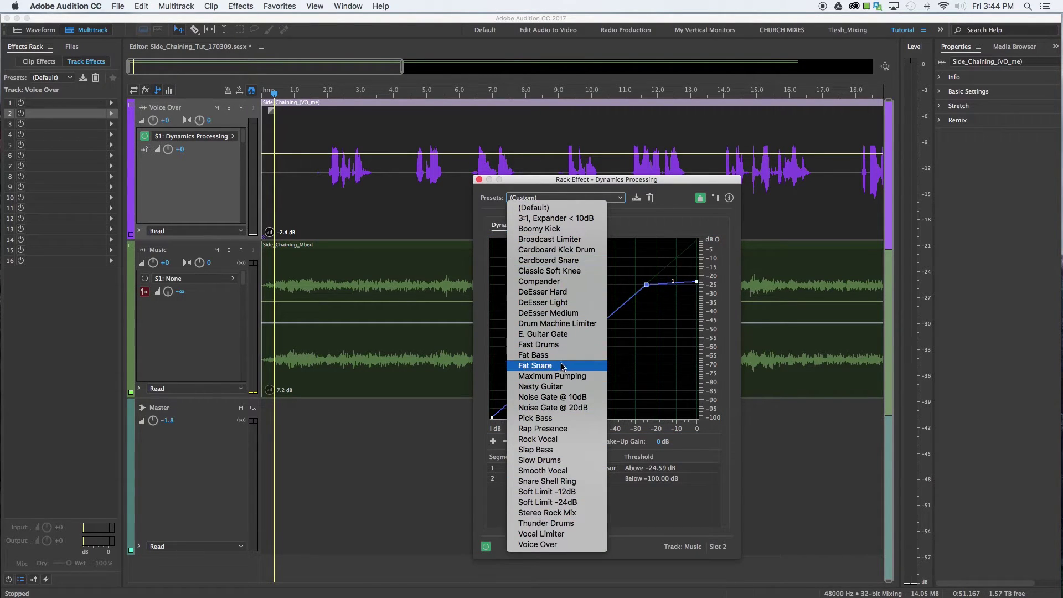
Step: Apply the Soft Limit -24dB preset, then set Output Gain to 0 dB on the Settings page
click(559, 503)
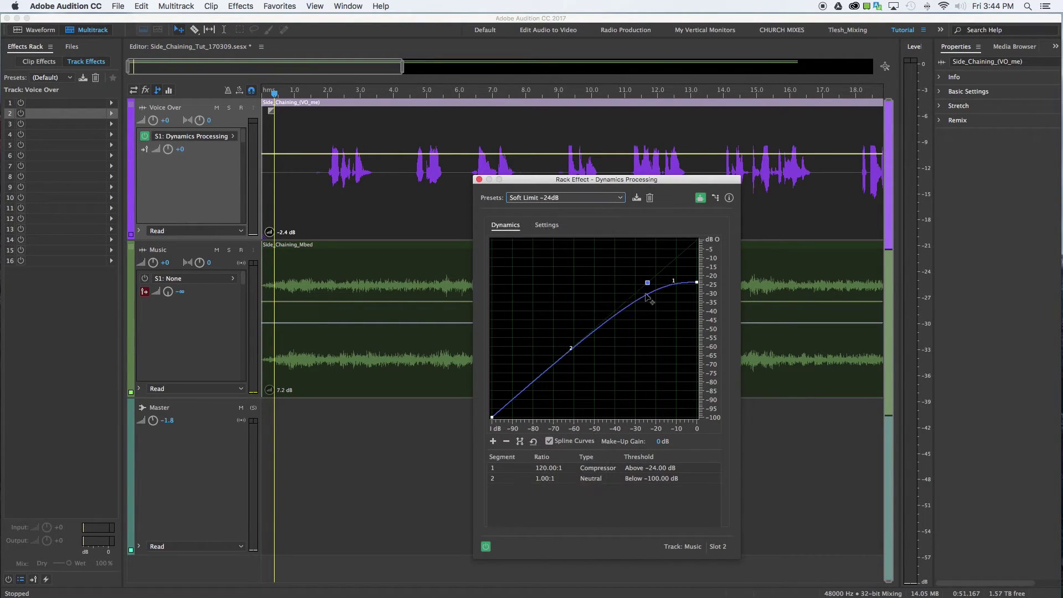
click(548, 226)
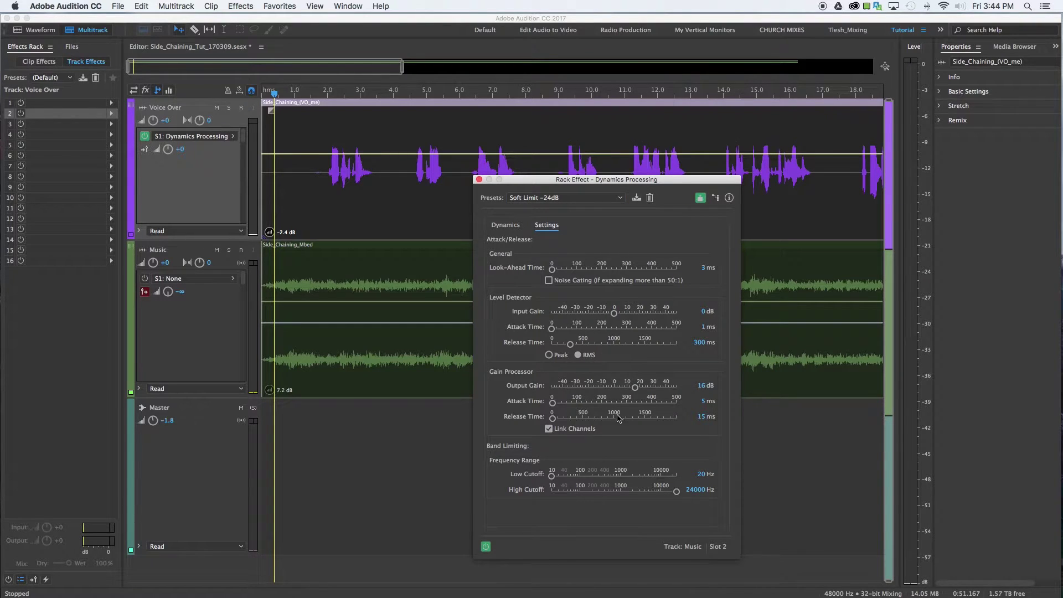
drag(634, 390, 617, 391)
drag(504, 184, 647, 181)
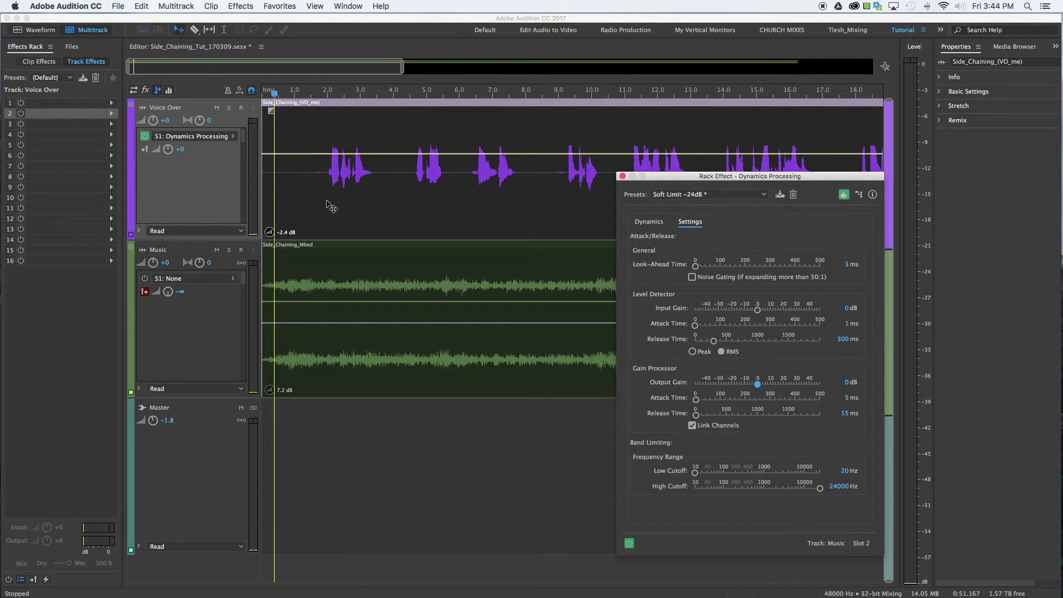
click(268, 95)
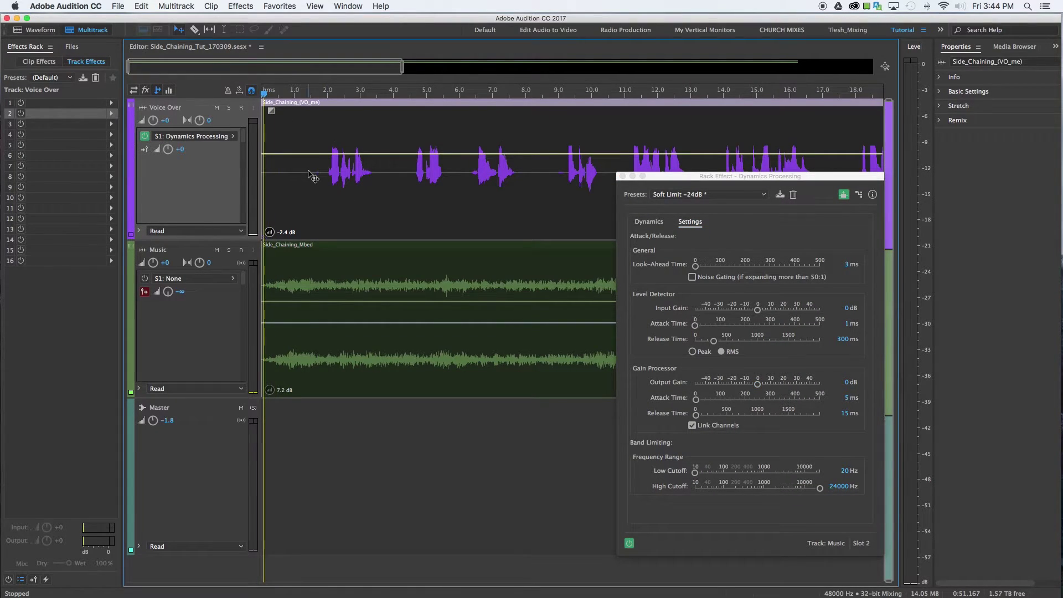
key(space)
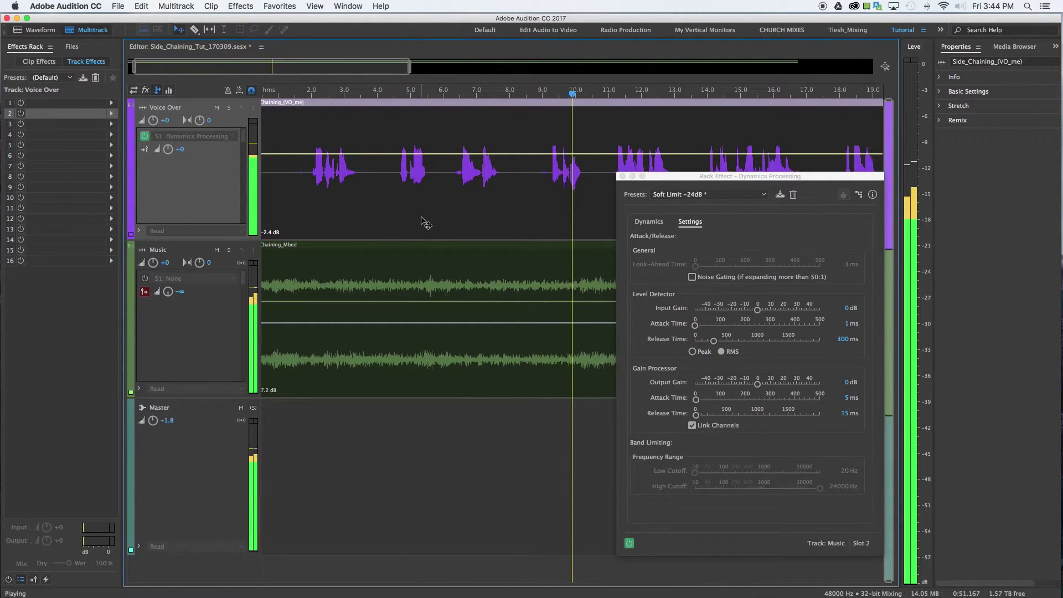
key(space)
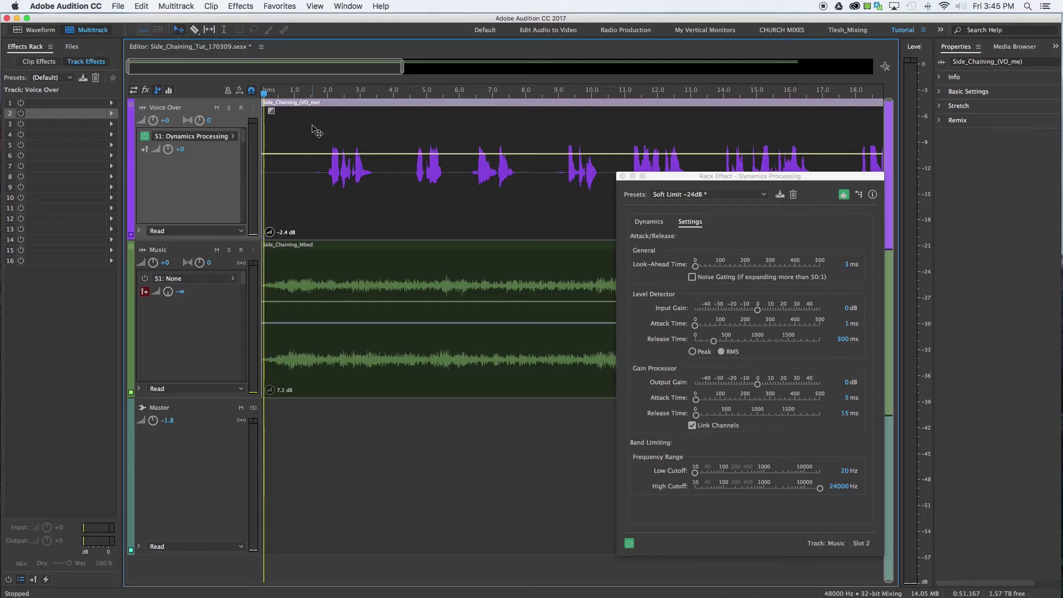
Step: Mute Voice Over, play the music alone, and park the playhead at 6.0 s
click(217, 108)
scroll(299, 139, up, 2)
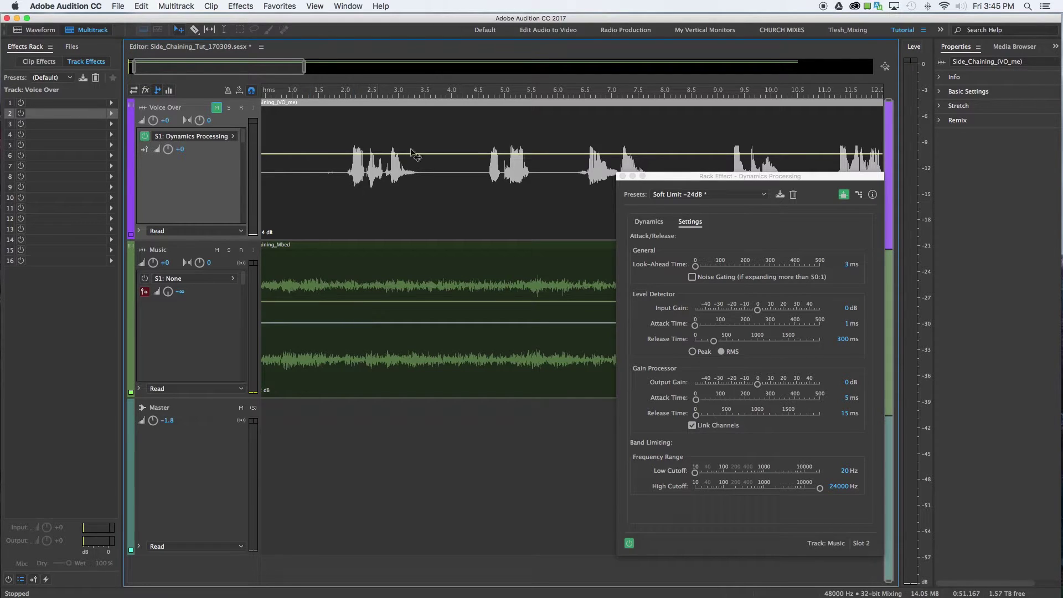
key(space)
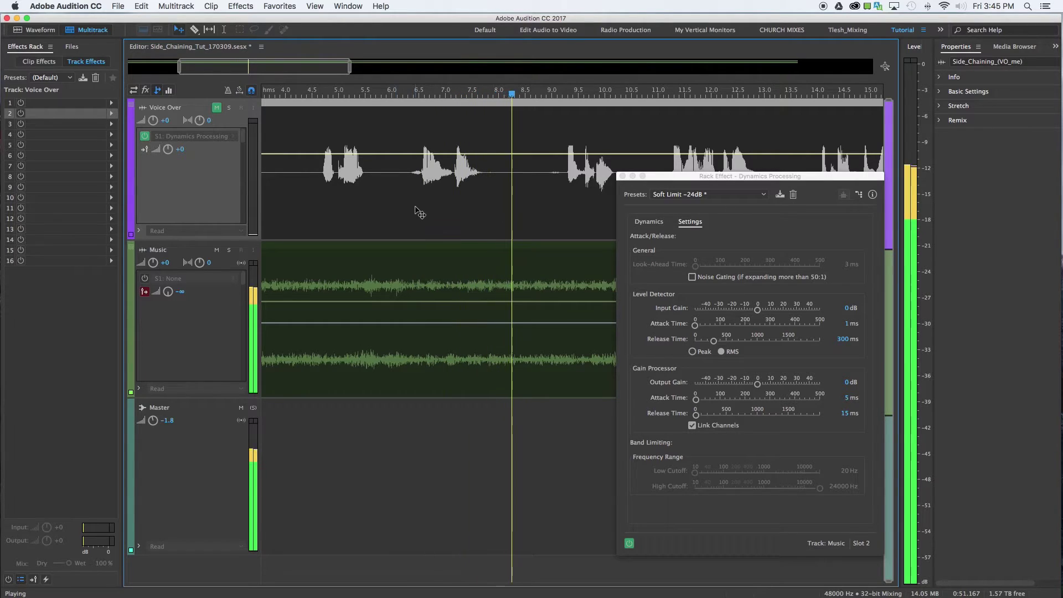
key(space)
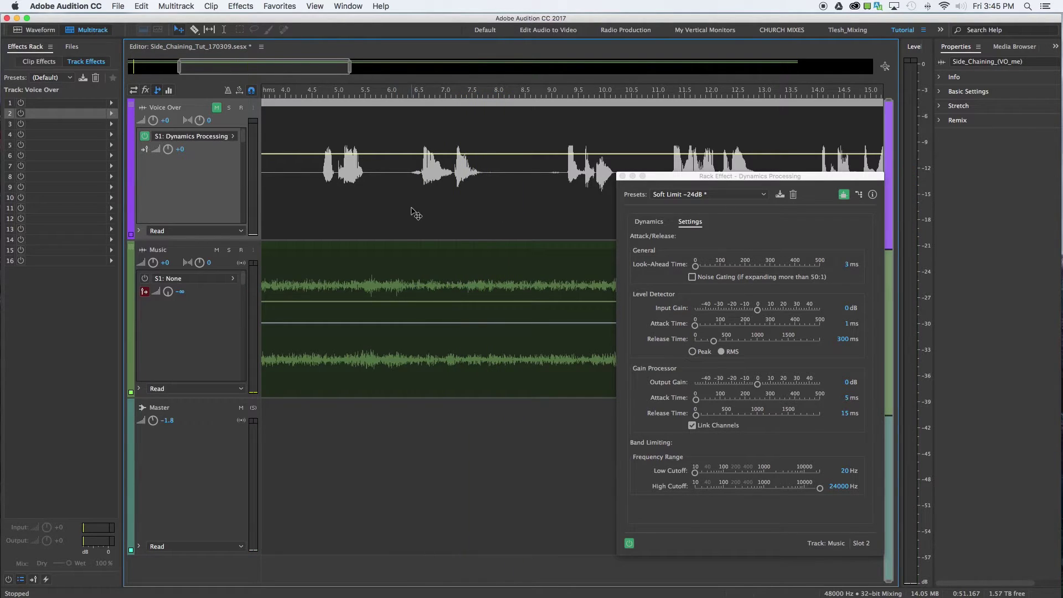
click(390, 93)
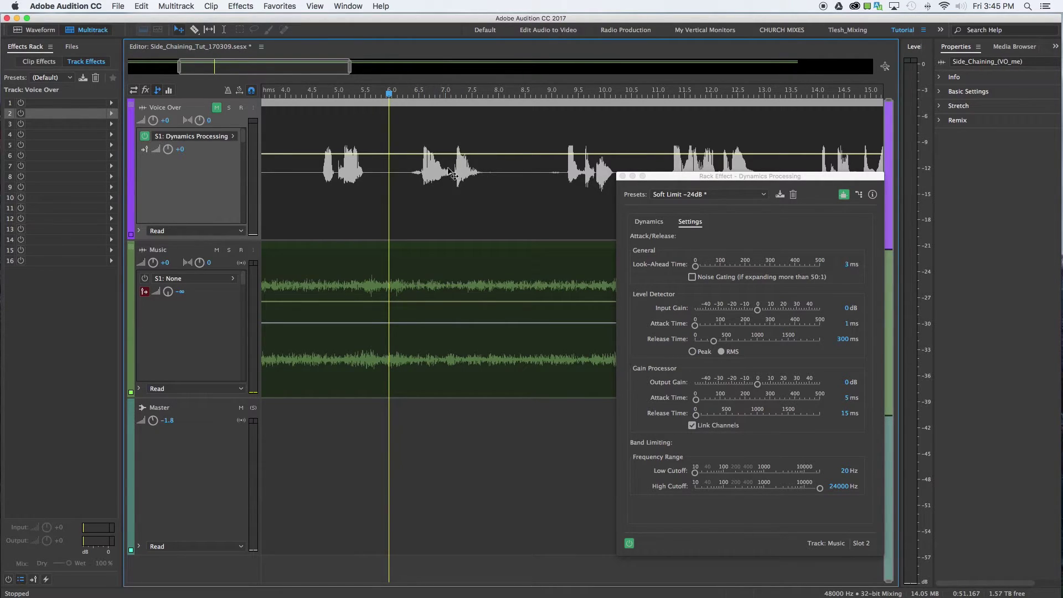
scroll(394, 236, down, 3)
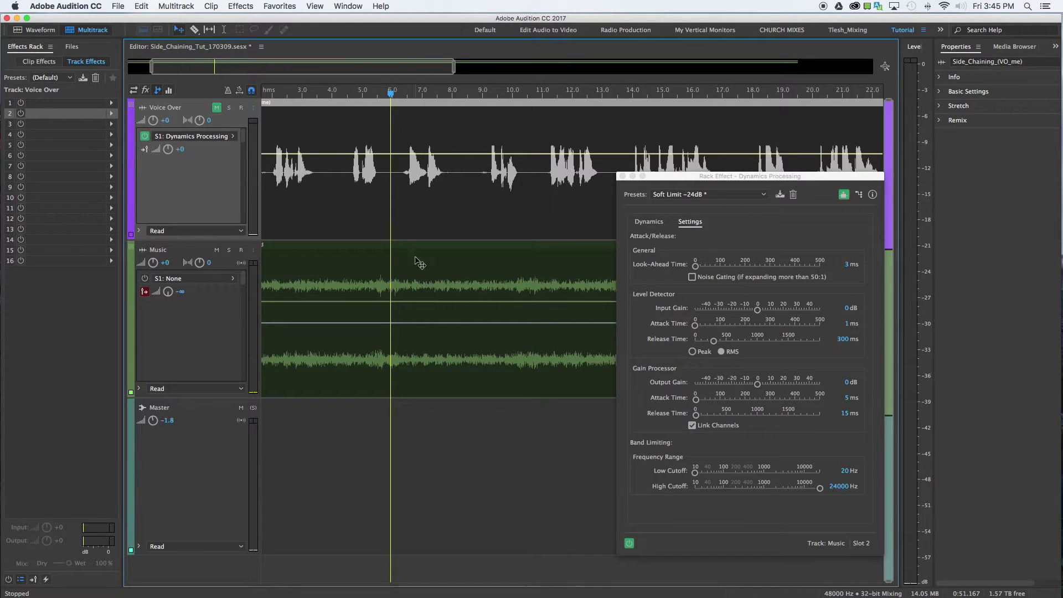
Step: Raise the gain processor release to about 1088 ms, auditioning playback from 2 s and 6 s
click(727, 414)
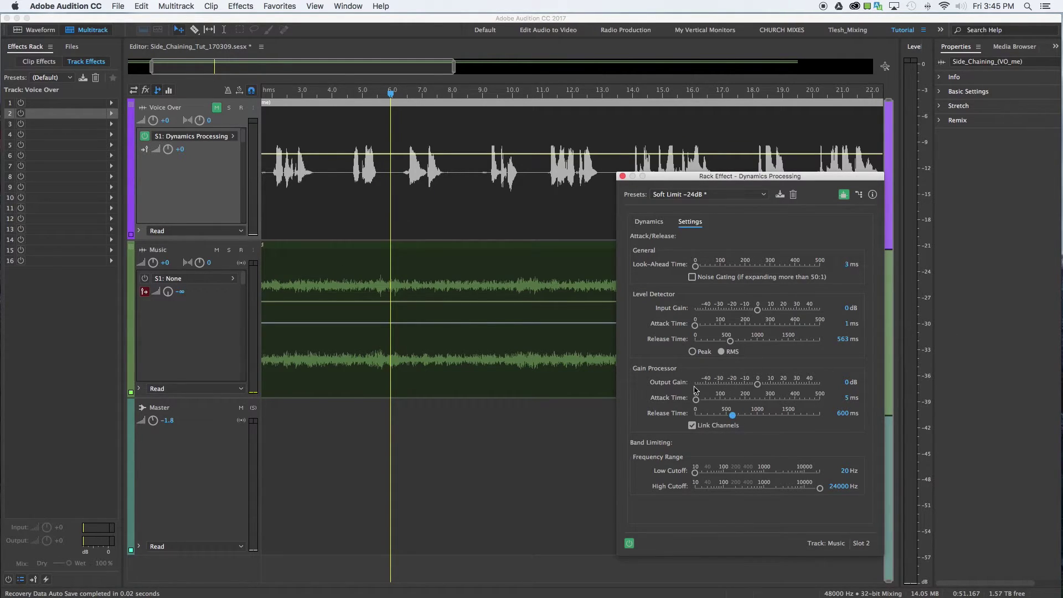
scroll(437, 220, left, 3)
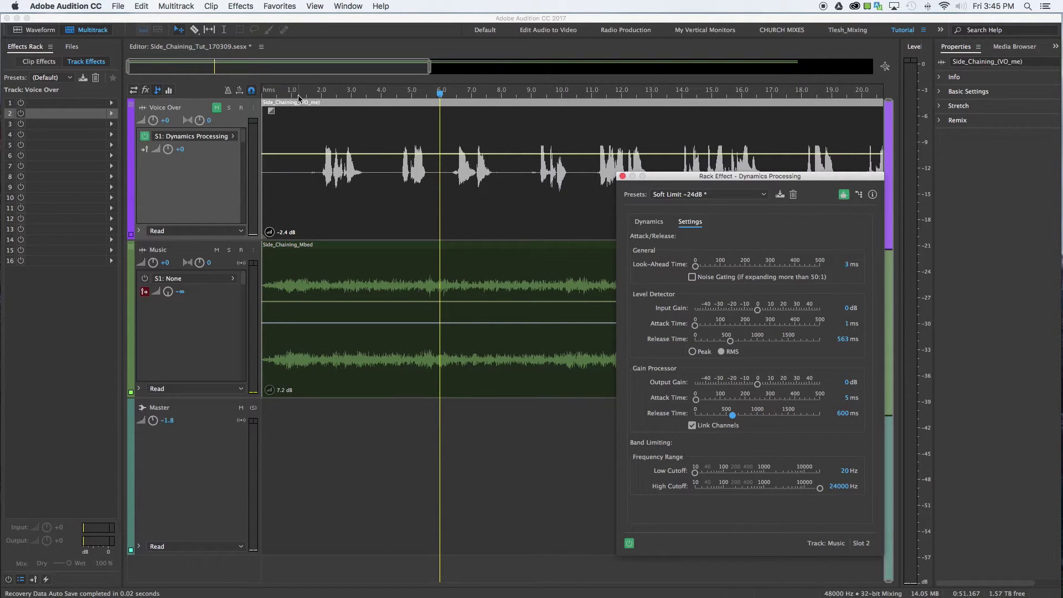
click(315, 98)
key(space)
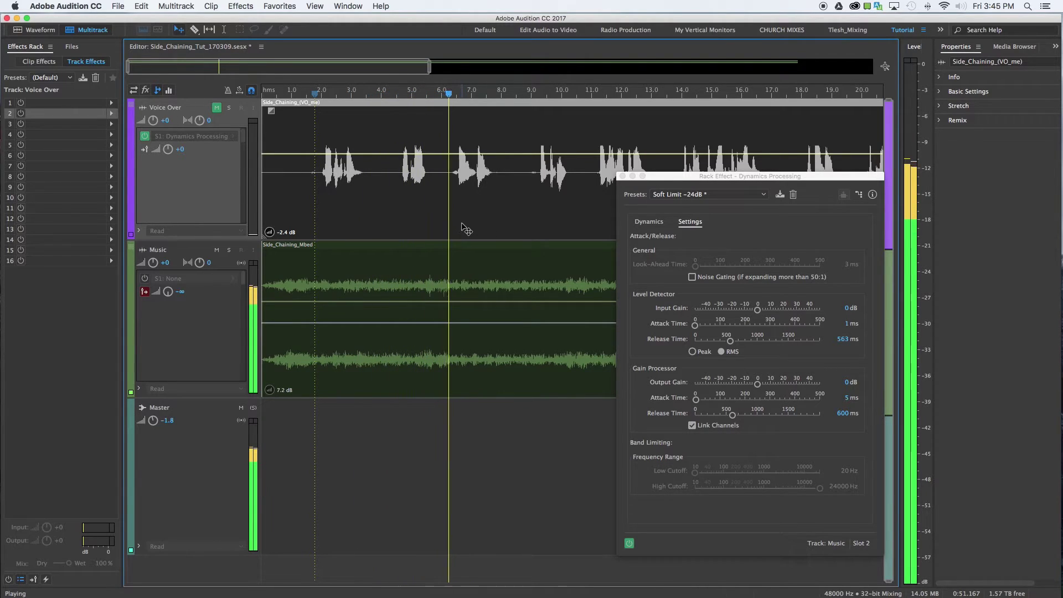
key(space)
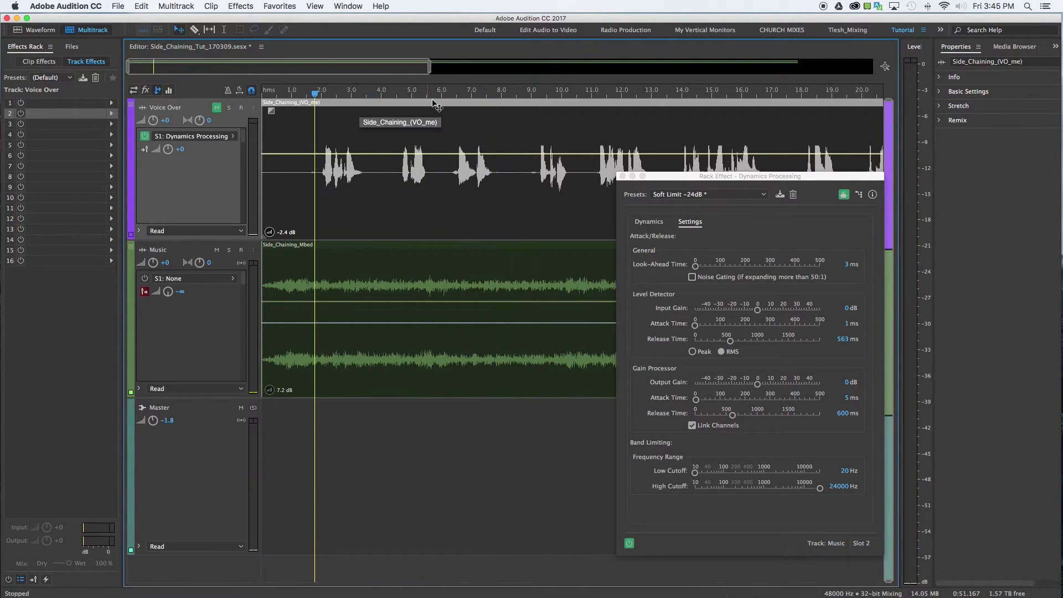
click(446, 95)
key(space)
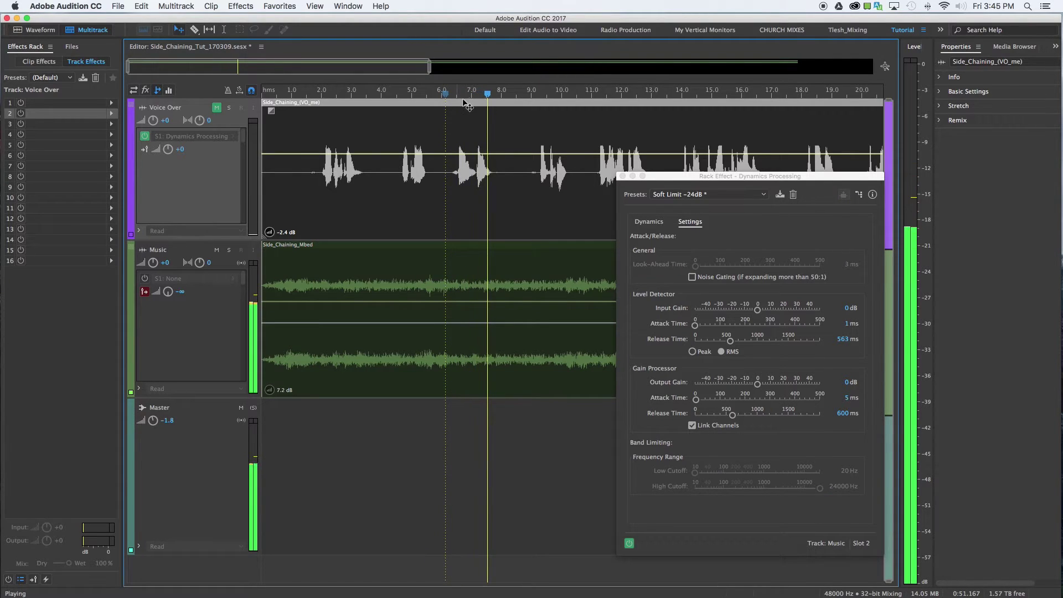
key(space)
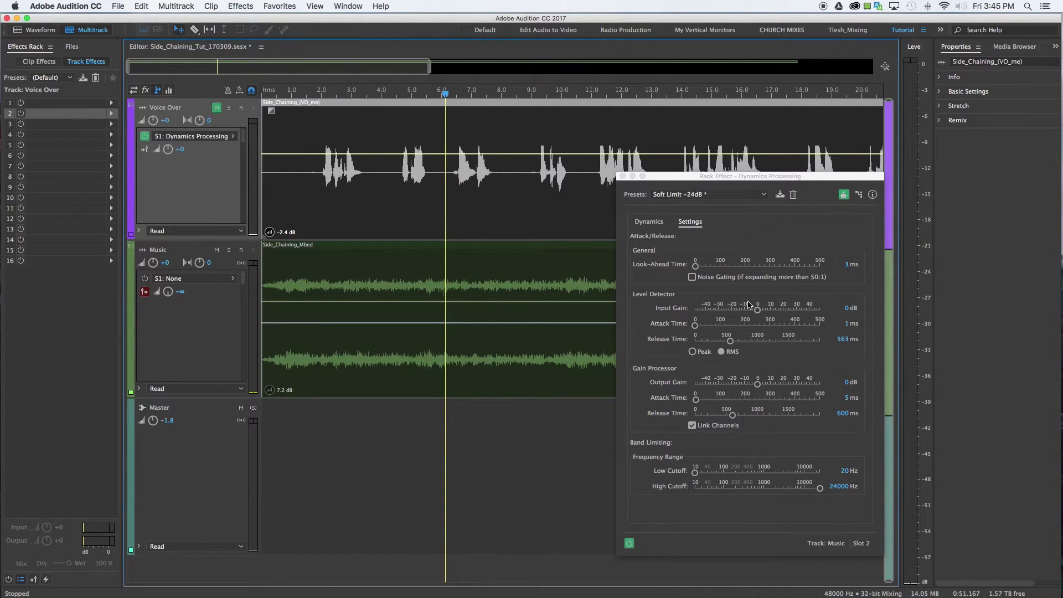
click(761, 415)
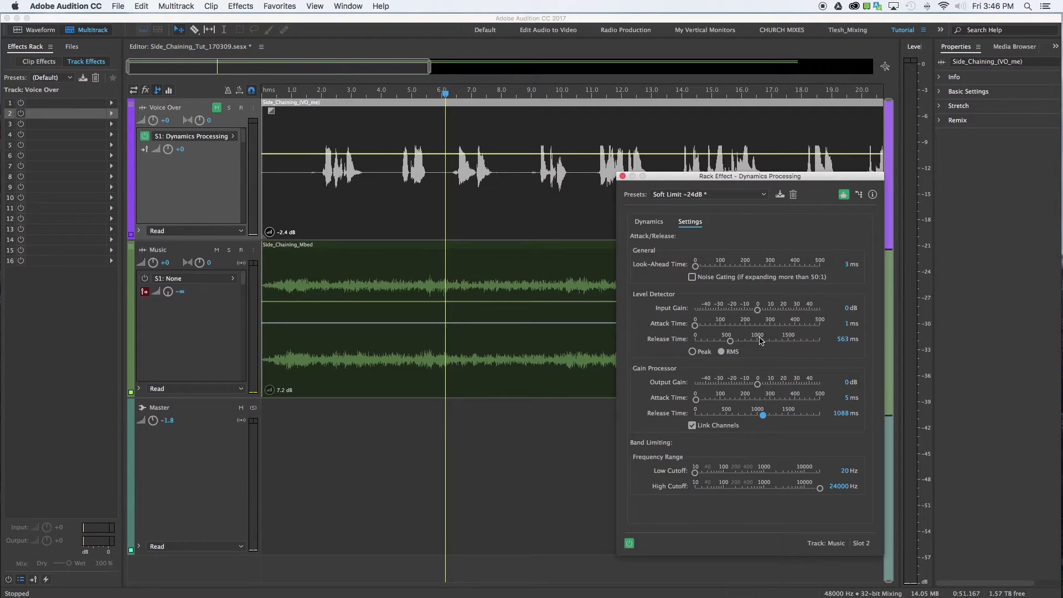
Step: Play the mix from about 1.4 s with the Voice Over clip selected to hear the ducking
key(space)
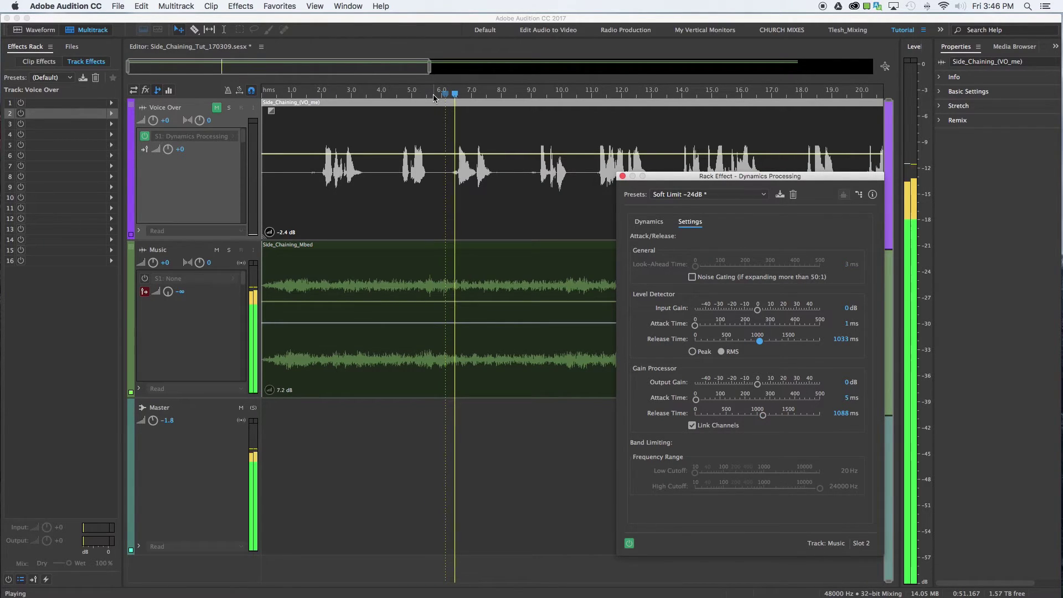
key(space)
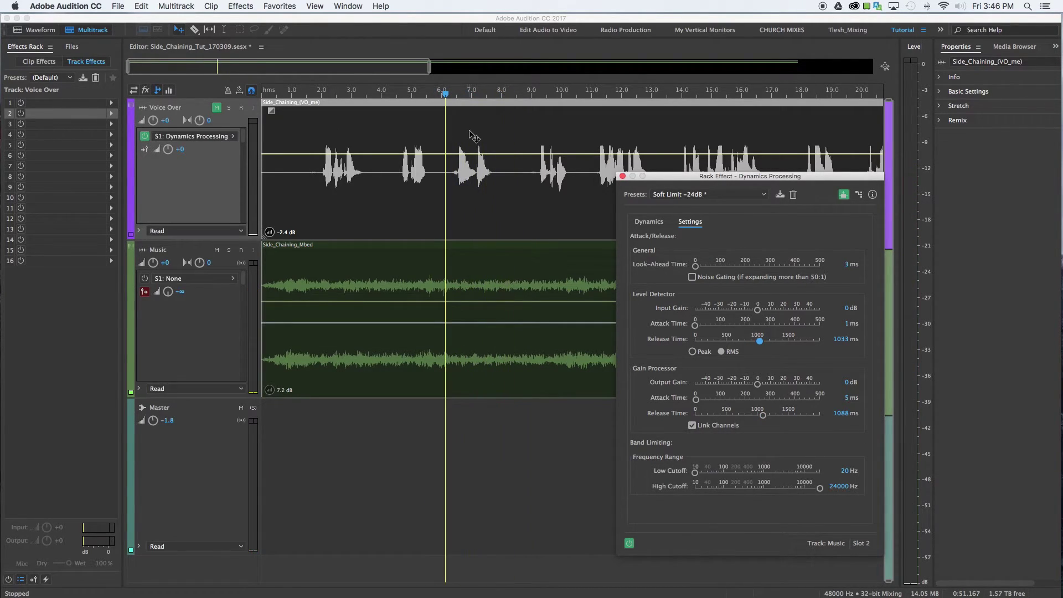
click(303, 92)
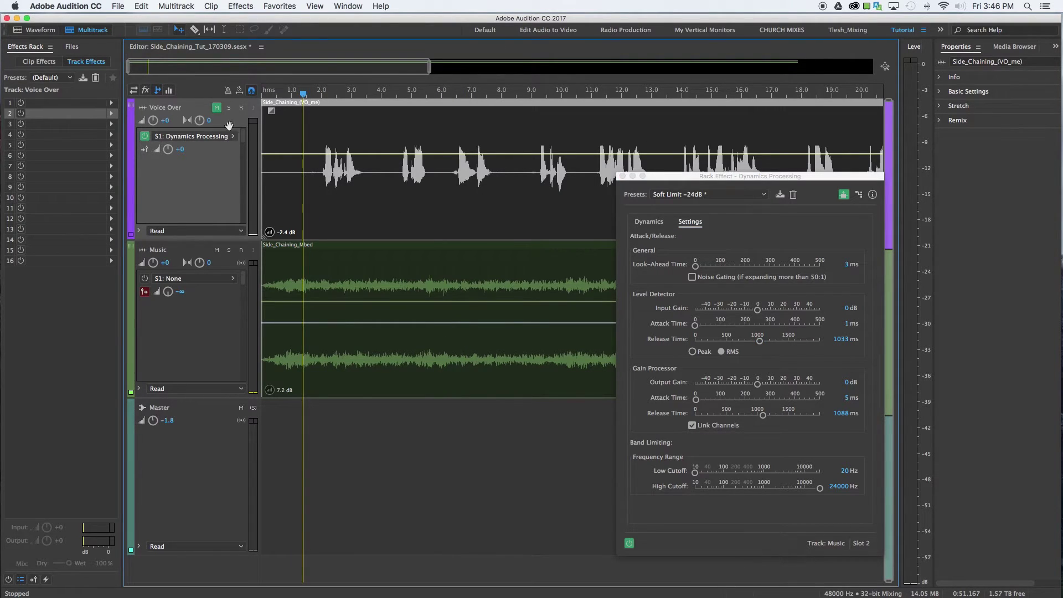
click(325, 148)
key(space)
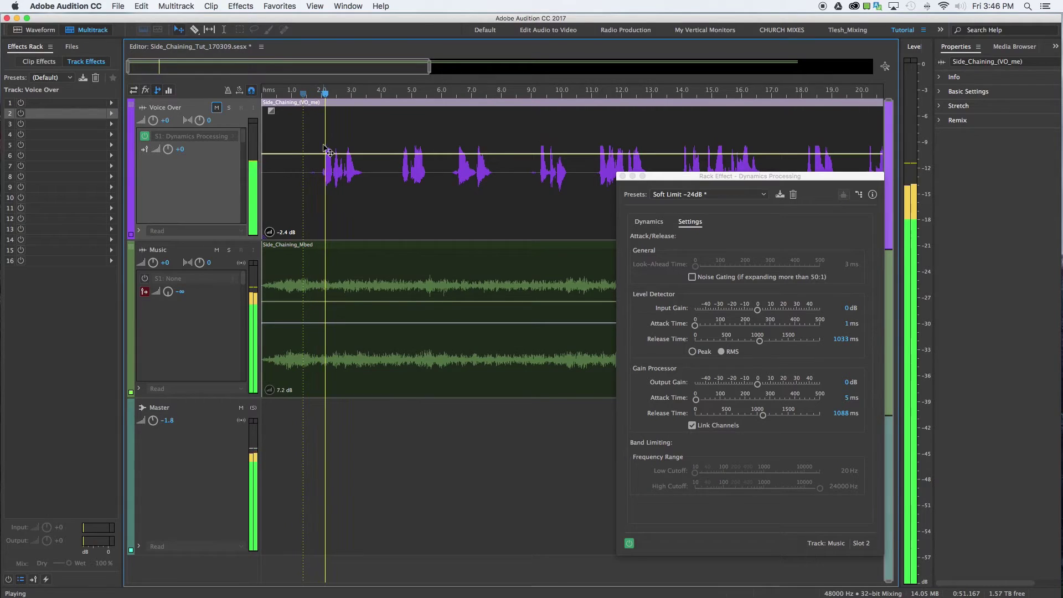
scroll(307, 141, up, 1)
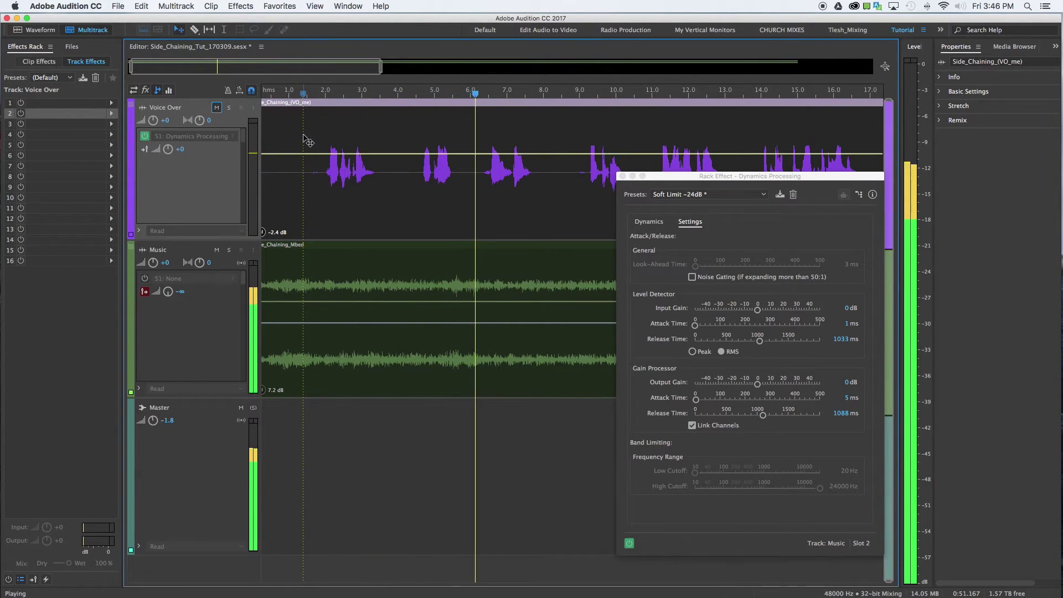
scroll(548, 167, right, 5)
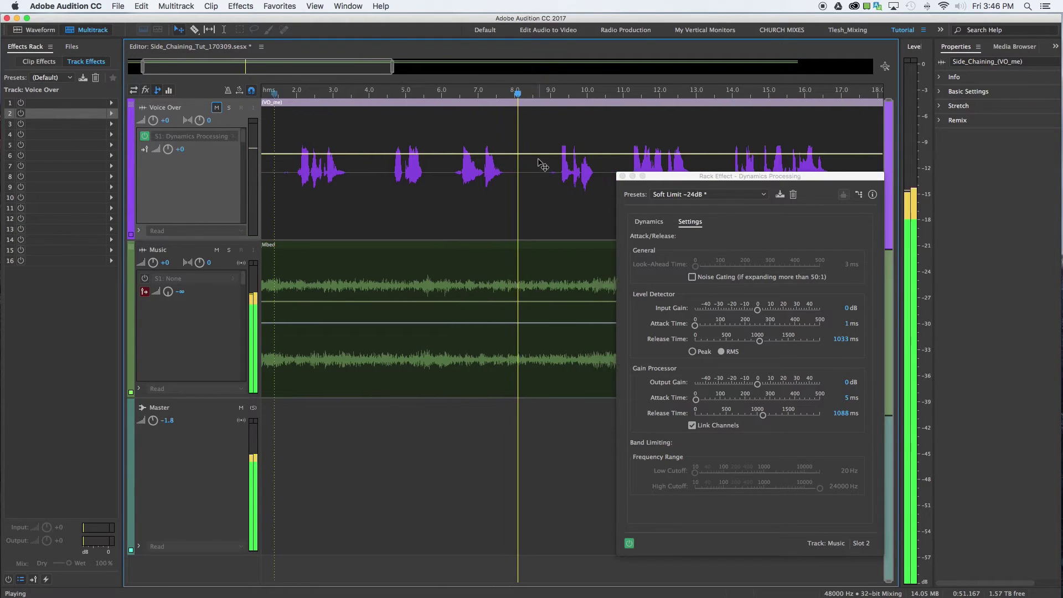
scroll(507, 212, down, 3)
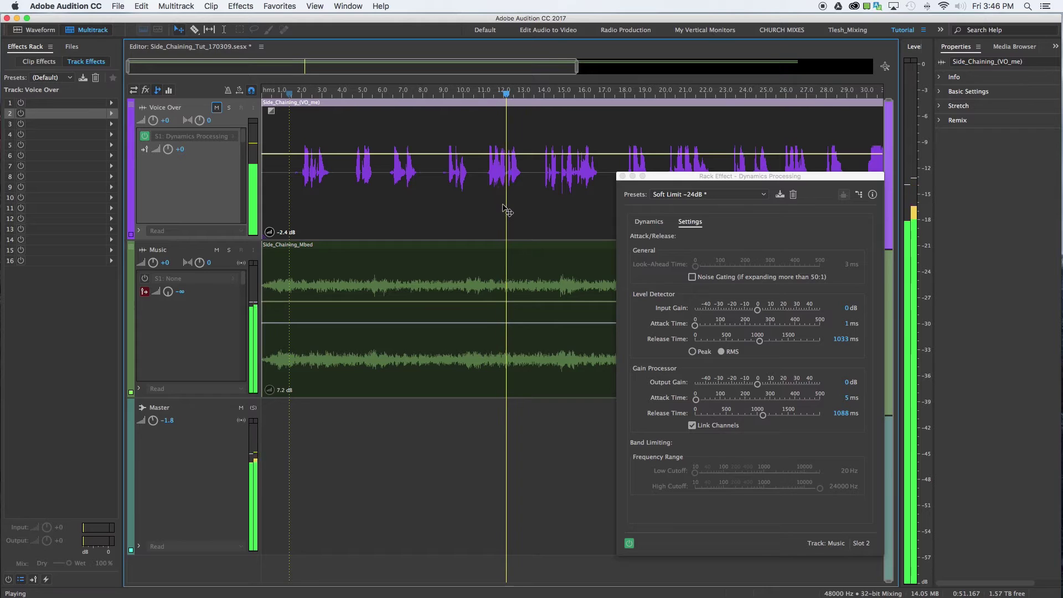
scroll(508, 212, right, 2)
scroll(507, 212, right, 2)
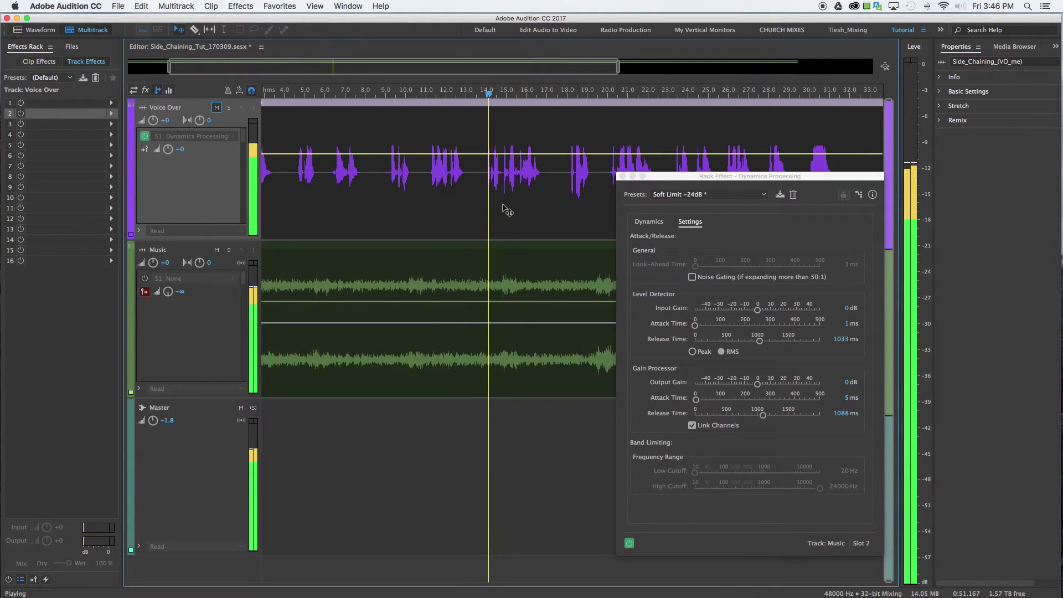
scroll(507, 212, right, 2)
scroll(508, 212, right, 2)
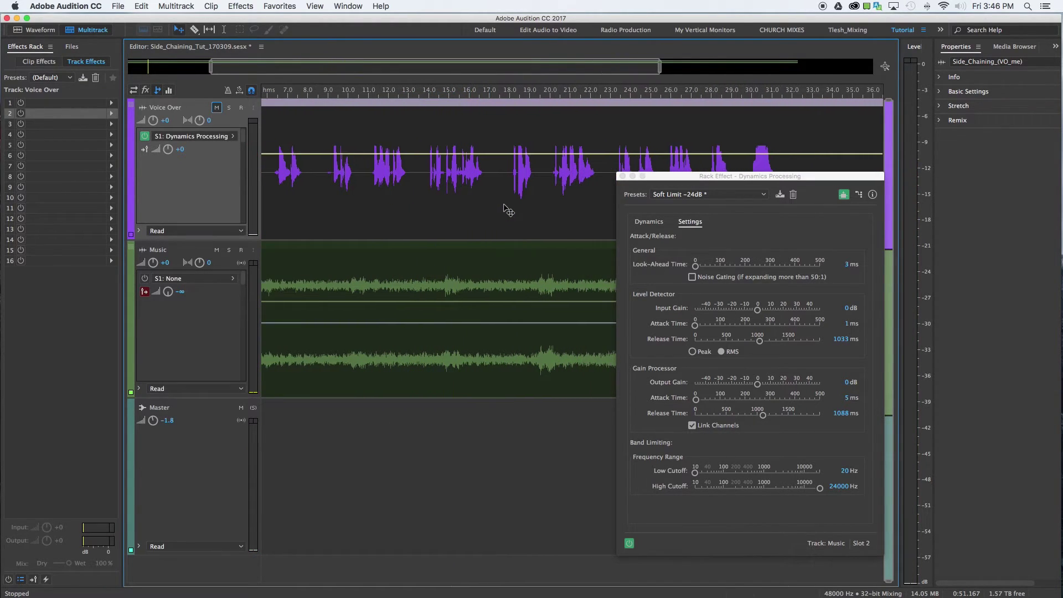
Step: Stop playback and raise the Band Limiting low cutoff from 20 Hz to about 101 Hz
key(space)
scroll(491, 214, down, 3)
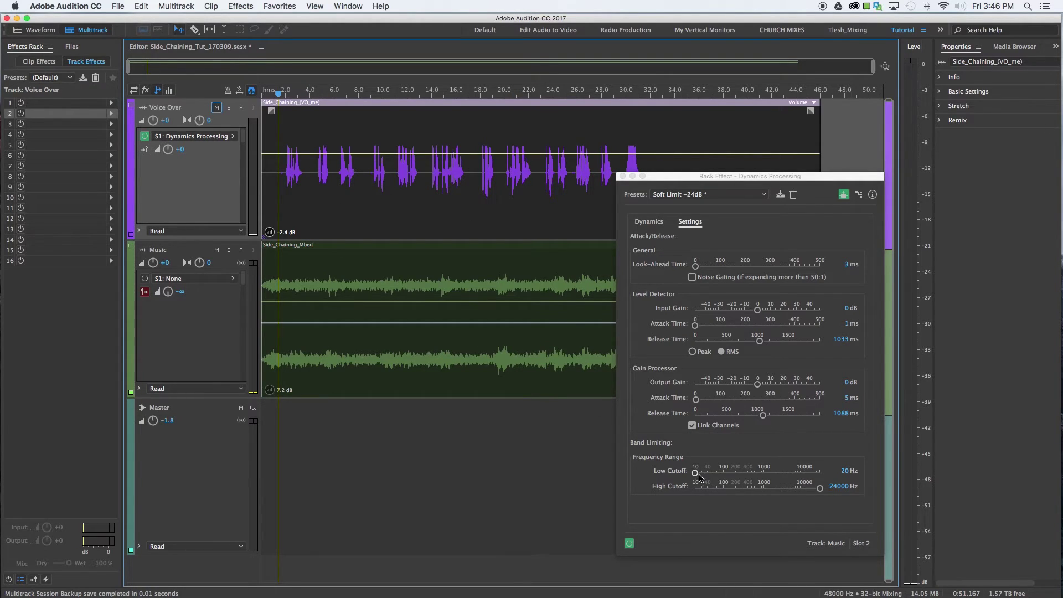
drag(699, 475, 729, 476)
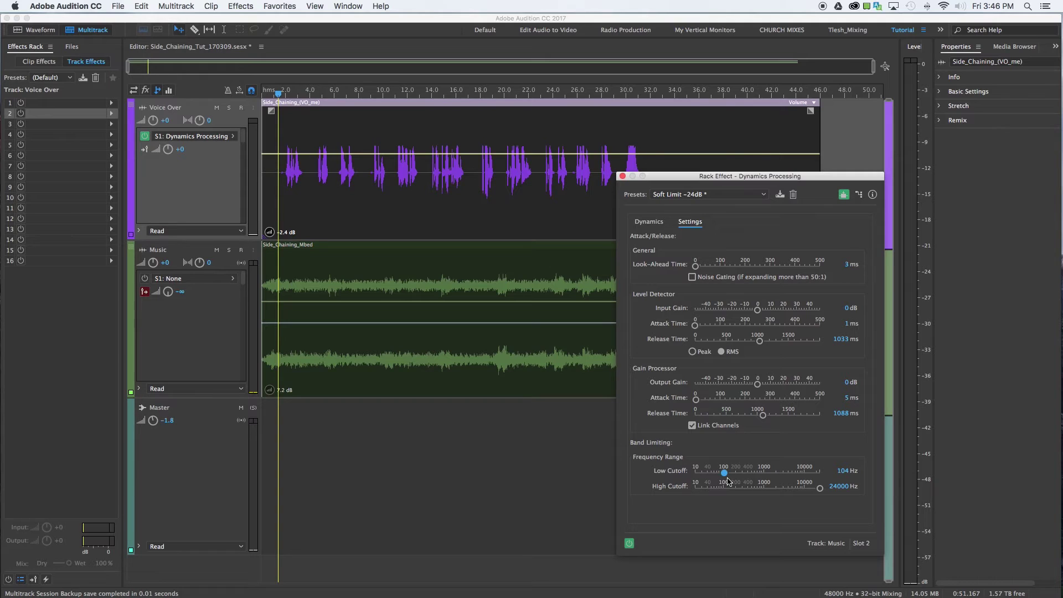
Step: Zoom in on the timeline with = and the mouse wheel
key(equal)
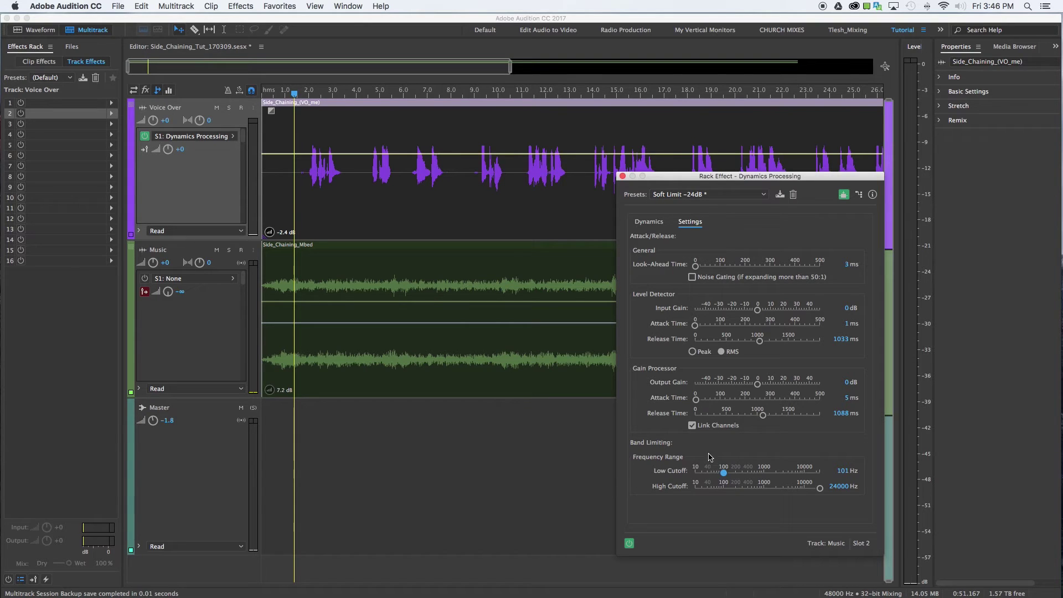
scroll(303, 219, up, 2)
scroll(305, 219, up, 3)
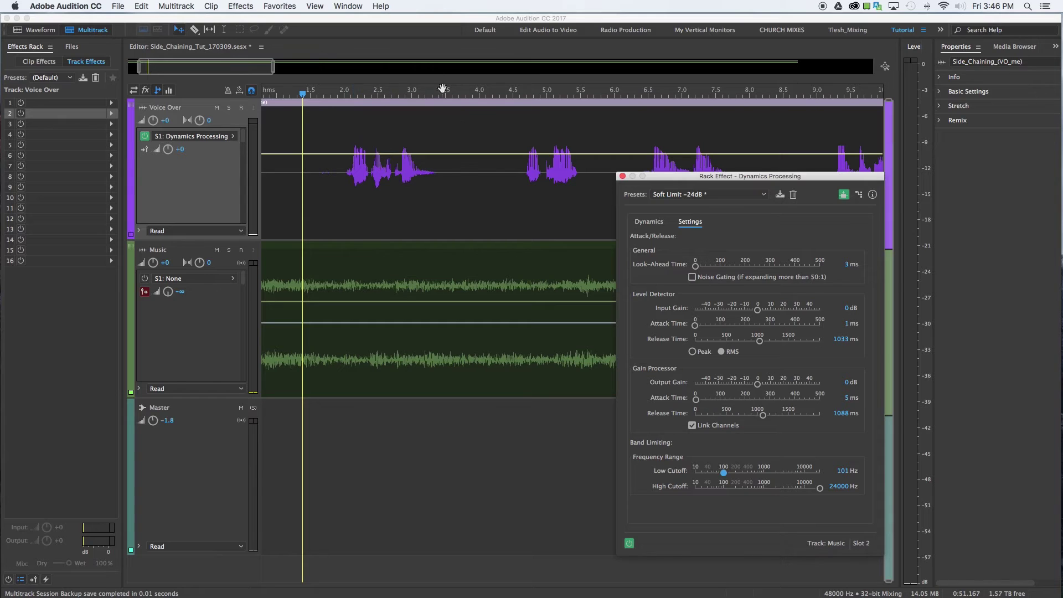
scroll(346, 166, down, 2)
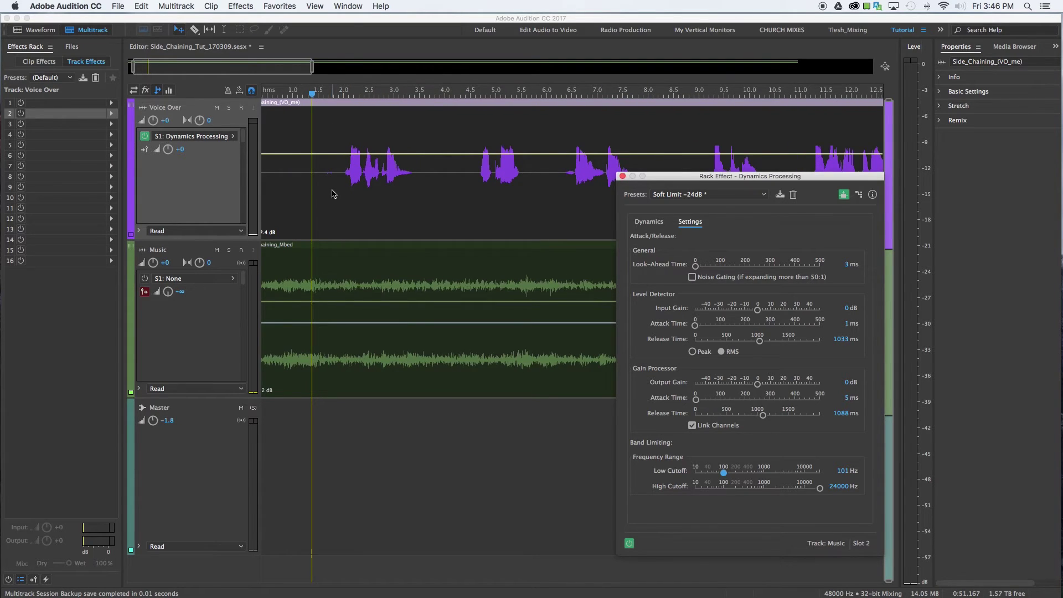
scroll(332, 193, down, 3)
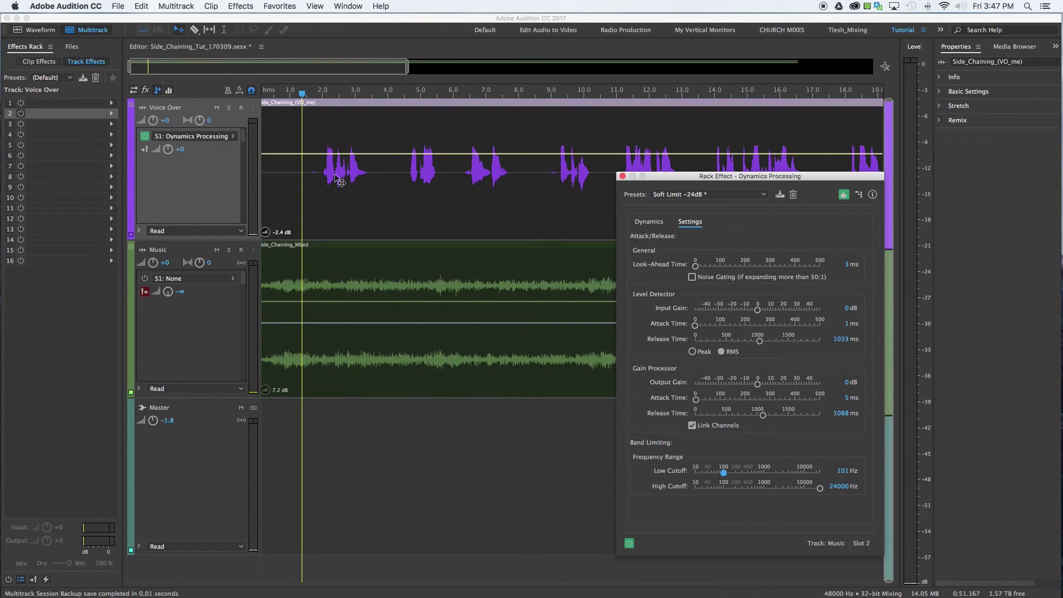
click(279, 97)
key(space)
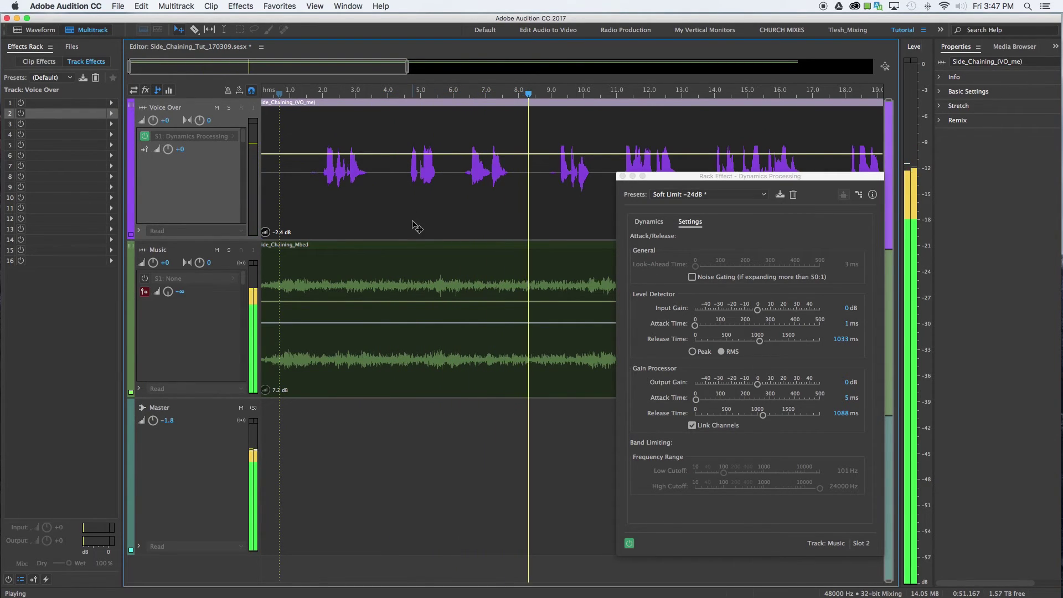
scroll(418, 223, down, 2)
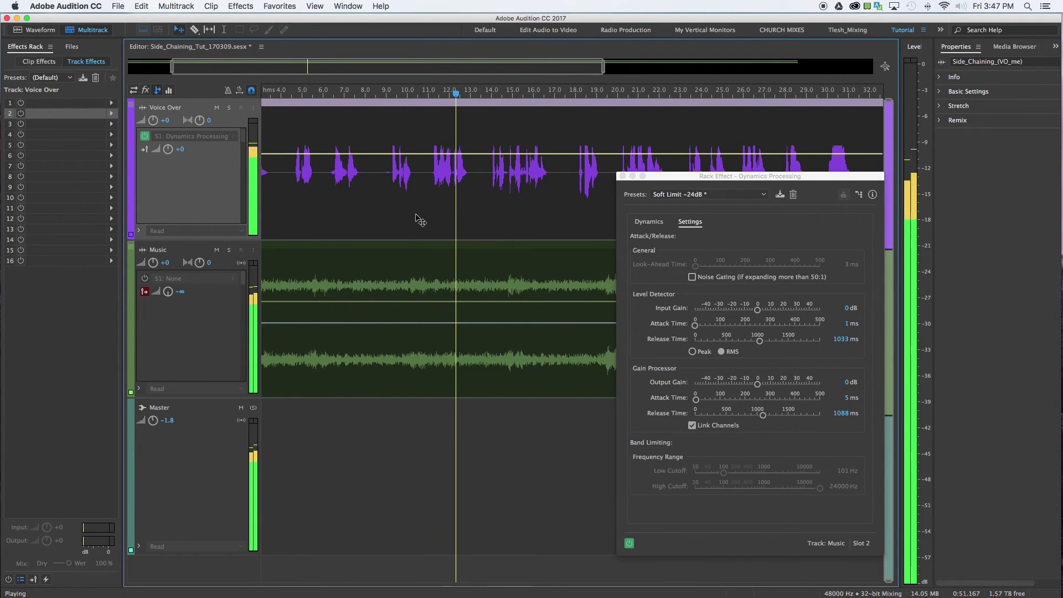
key(space)
scroll(421, 220, right, 5)
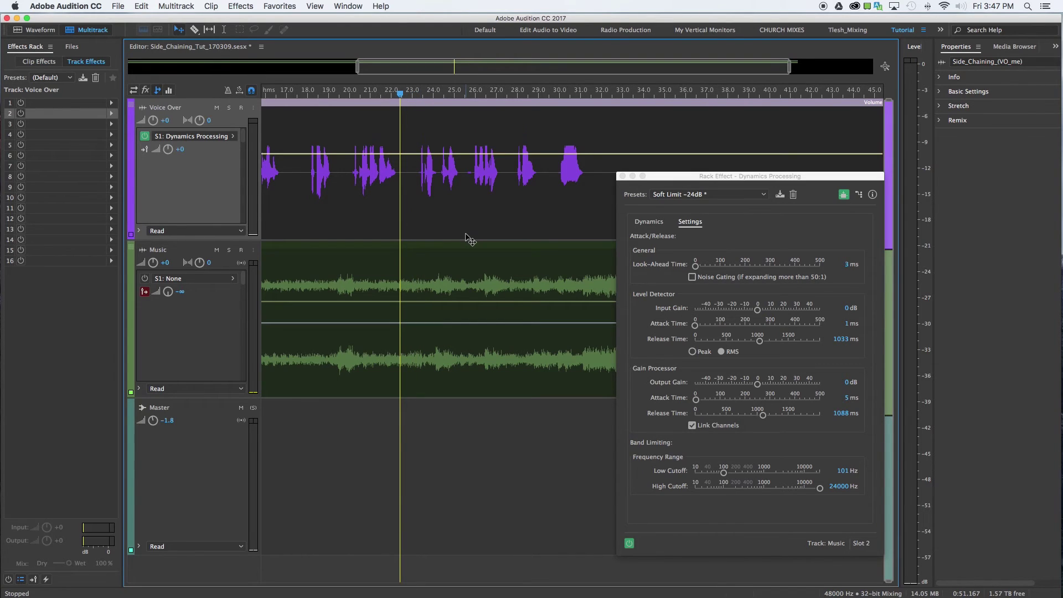
key(space)
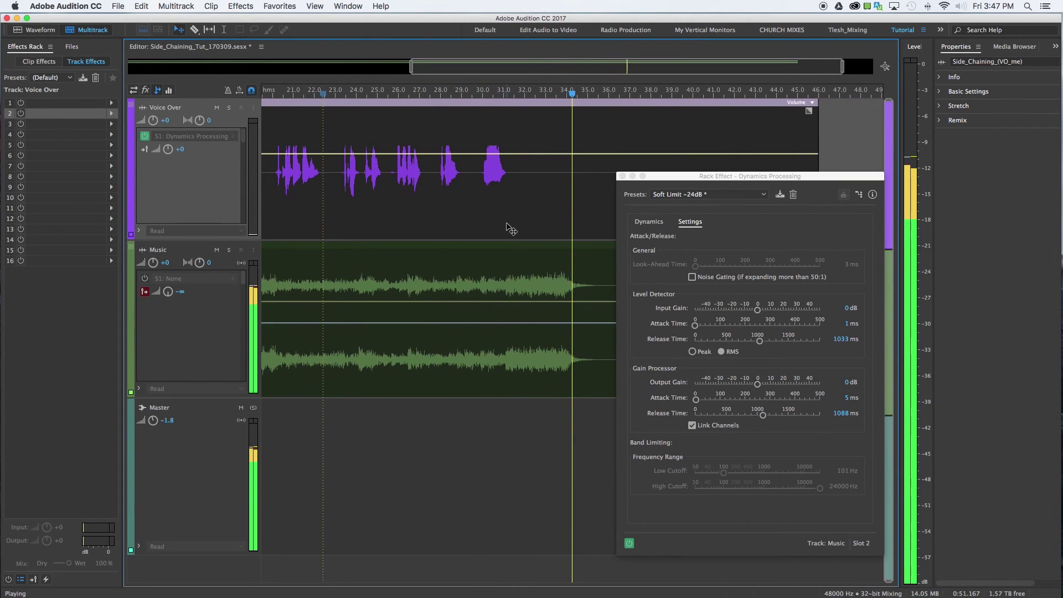
key(space)
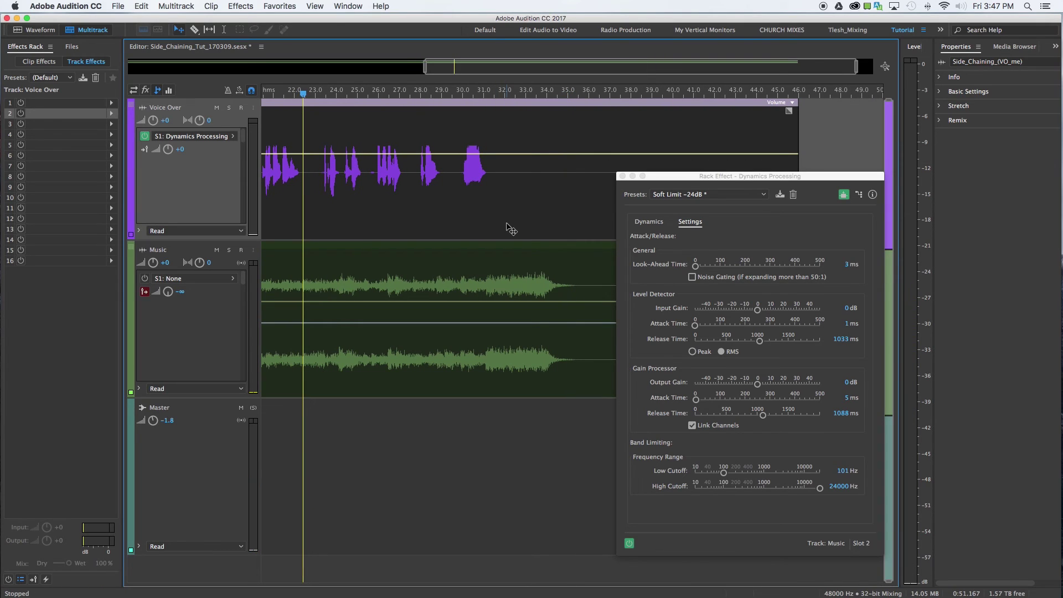